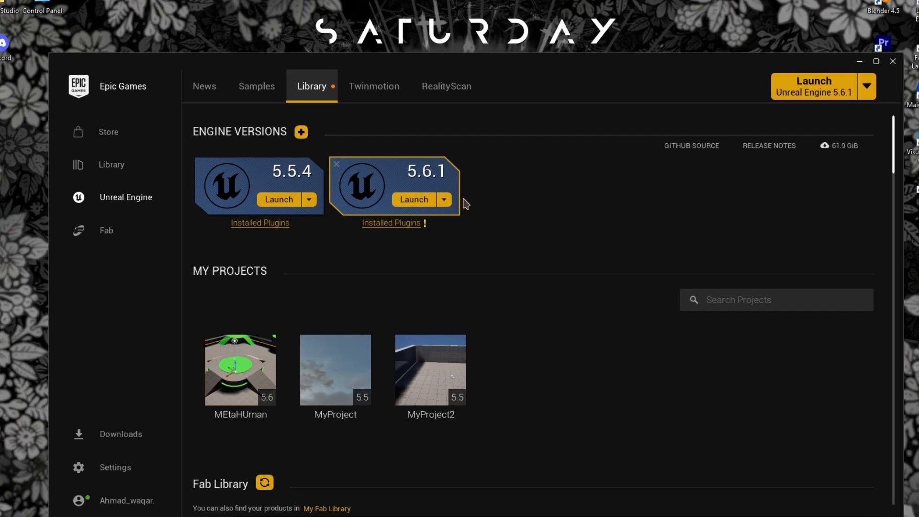
Step: Add MetaHuman Creator Core Data to the Unreal Engine 5.6.1 installation options and apply
click(439, 187)
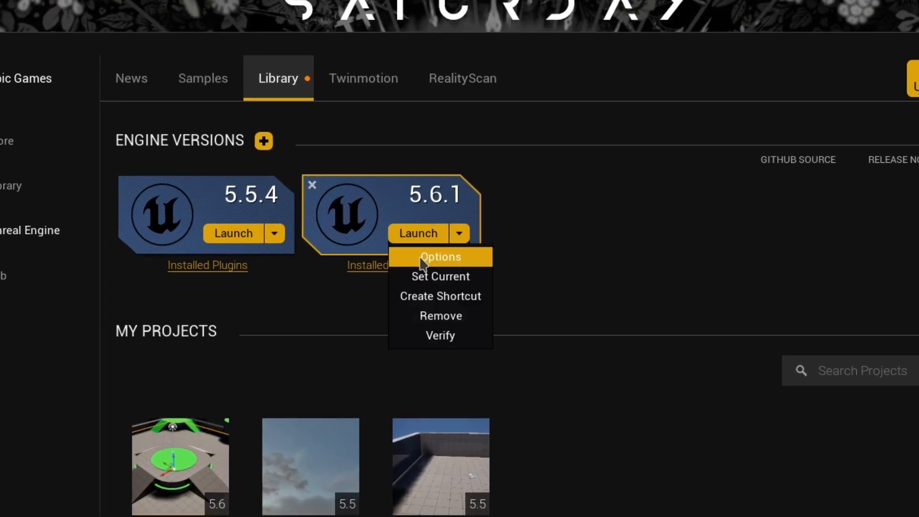
click(453, 259)
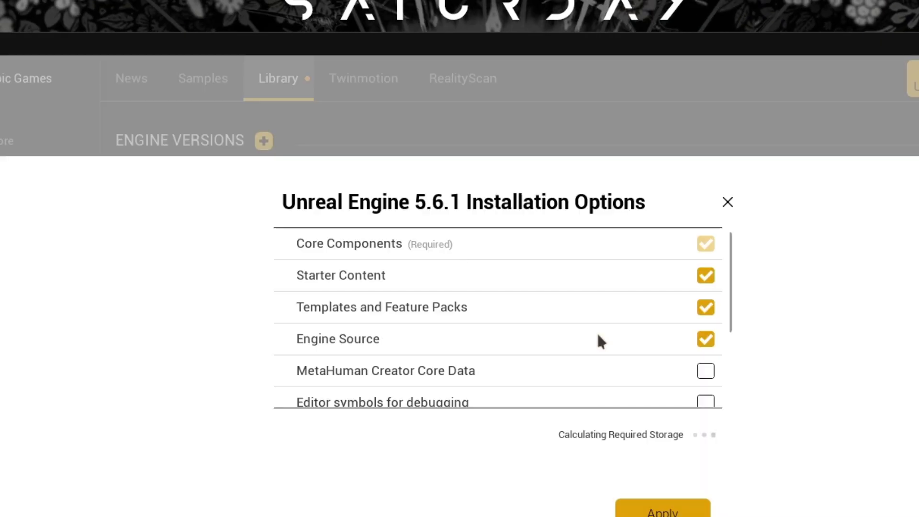
click(460, 368)
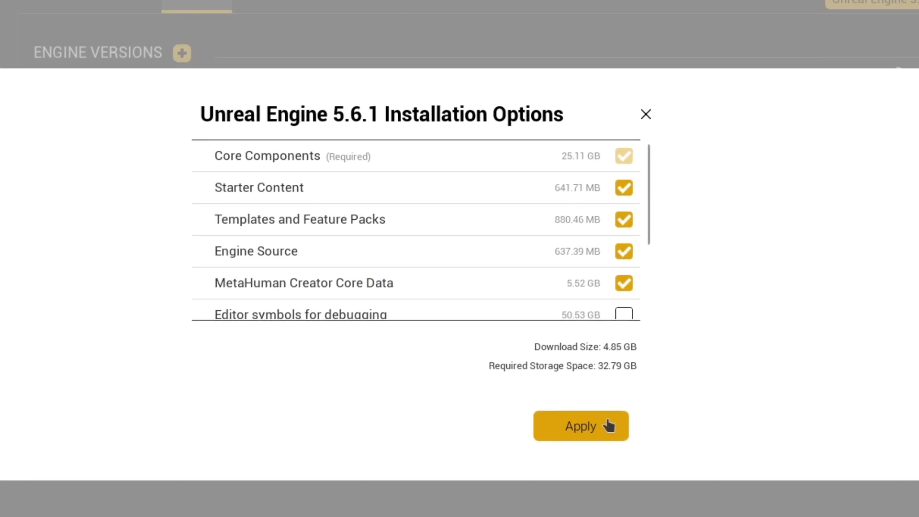
click(593, 429)
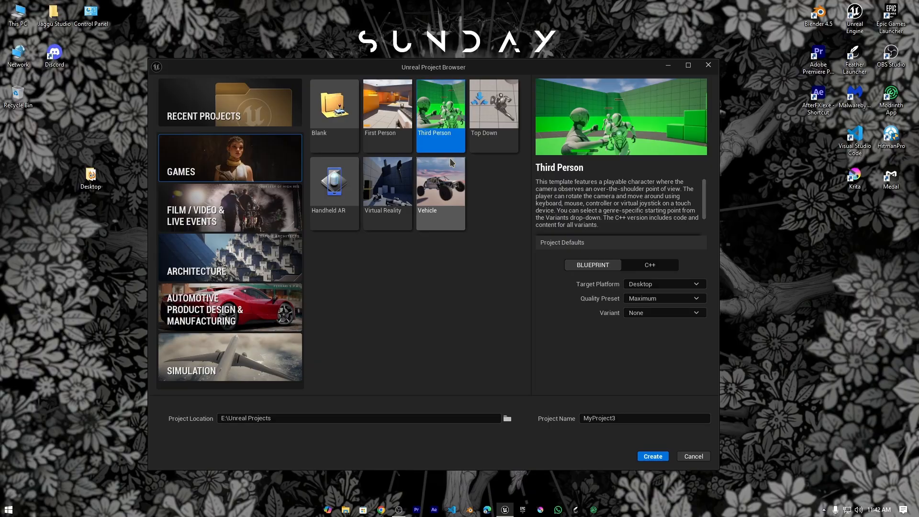
Step: Open the METAHUMAN_TUT project and filter the Plugins list for 'Metahuman'
text(METAHUMAN_TUT)
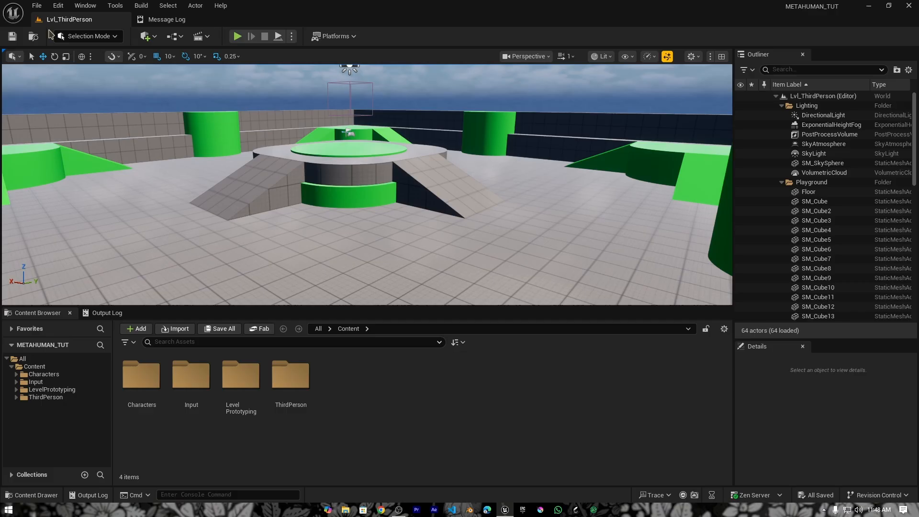
click(58, 5)
click(85, 170)
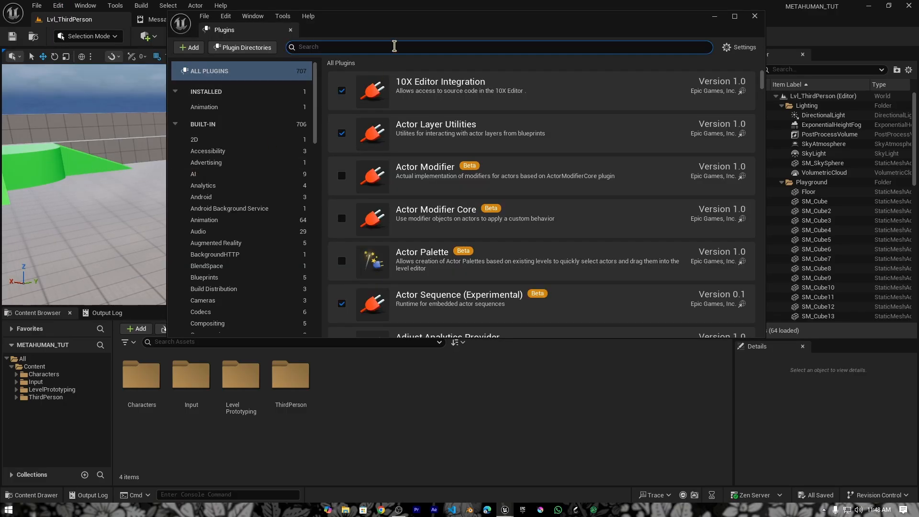
text(Metahuman)
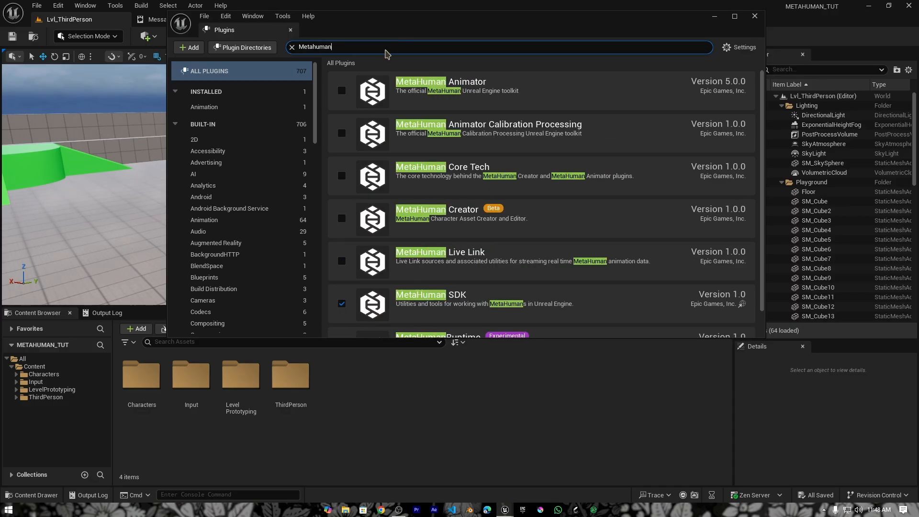
Step: Enable the MetaHuman Animator, Calibration Processing, Core Tech and Creator plugins, accepting the beta warning
click(339, 94)
click(340, 135)
click(340, 177)
scroll(341, 192, down, 1)
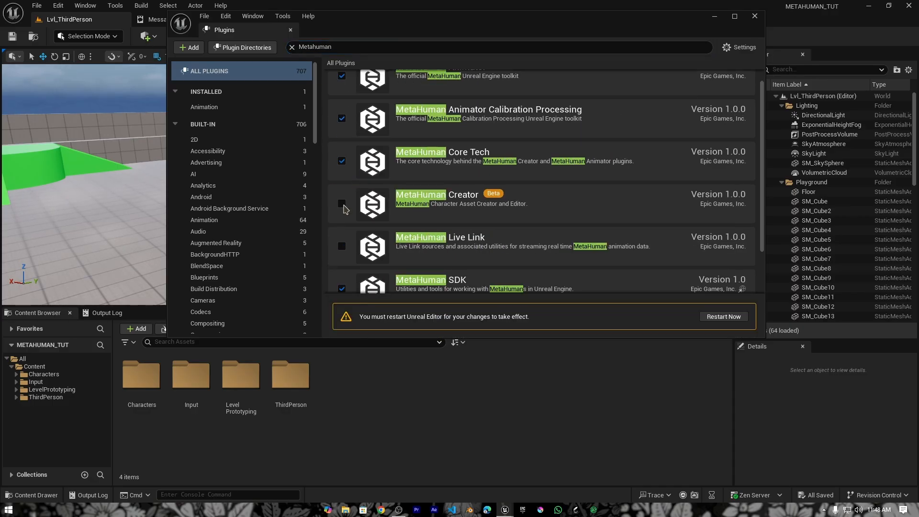
click(342, 204)
click(529, 283)
Step: Enable the MetaHuman Runtime plugin and accept its warning
scroll(424, 256, down, 2)
click(341, 272)
click(527, 282)
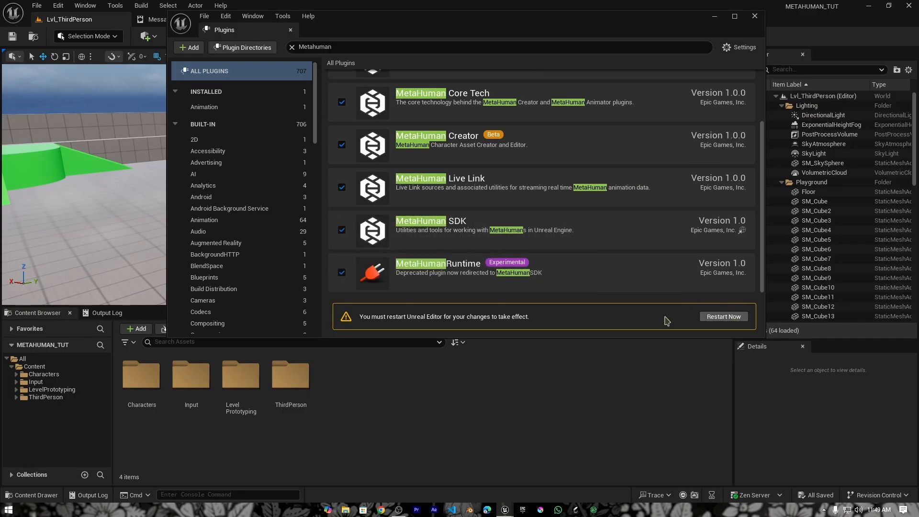
key(super+d)
mouse_move(398, 509)
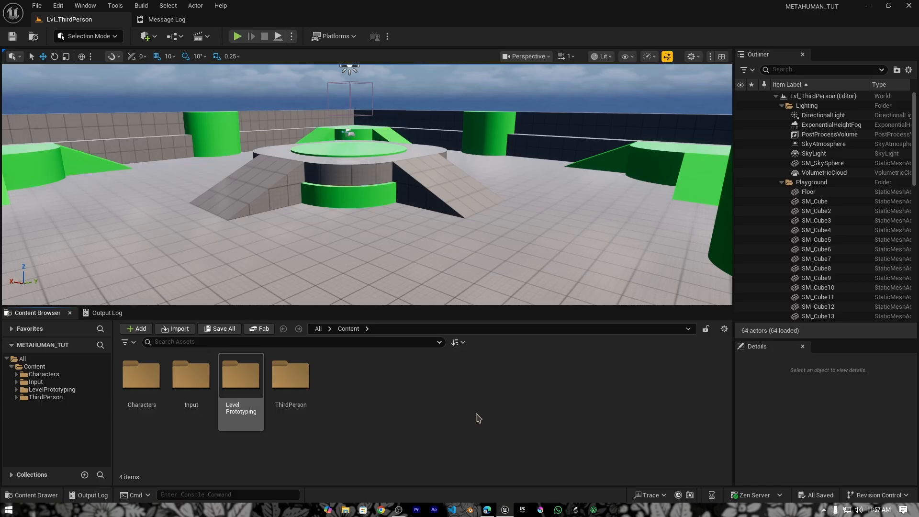
Step: Create a new folder named MetaHuman inside Content
right_click(474, 394)
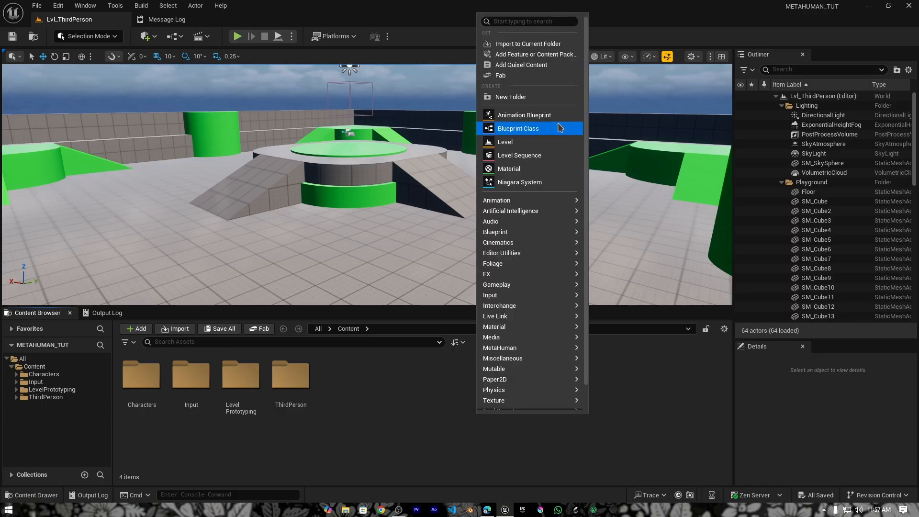
click(540, 96)
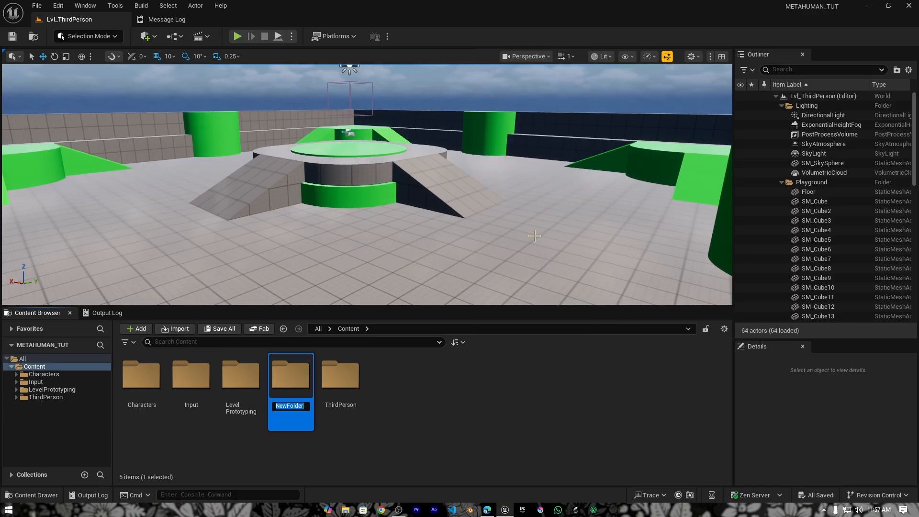
text(MetaHuman)
key(Return)
key(Return)
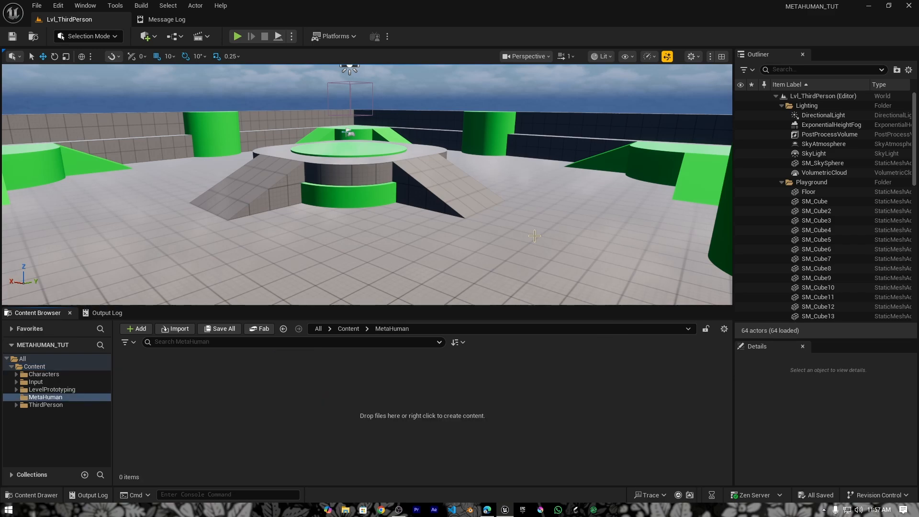
Step: Create a MetaHuman Character asset named Character and open it for editing
right_click(403, 405)
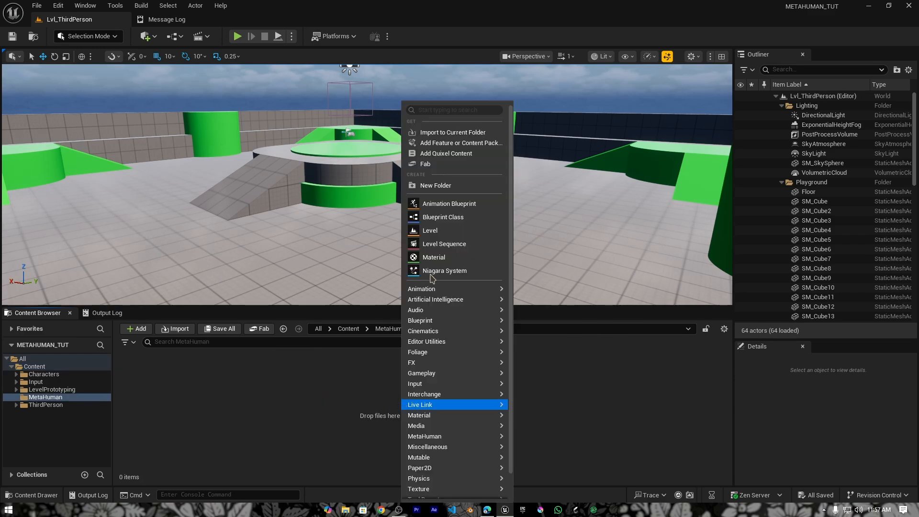
mouse_move(454, 436)
click(576, 450)
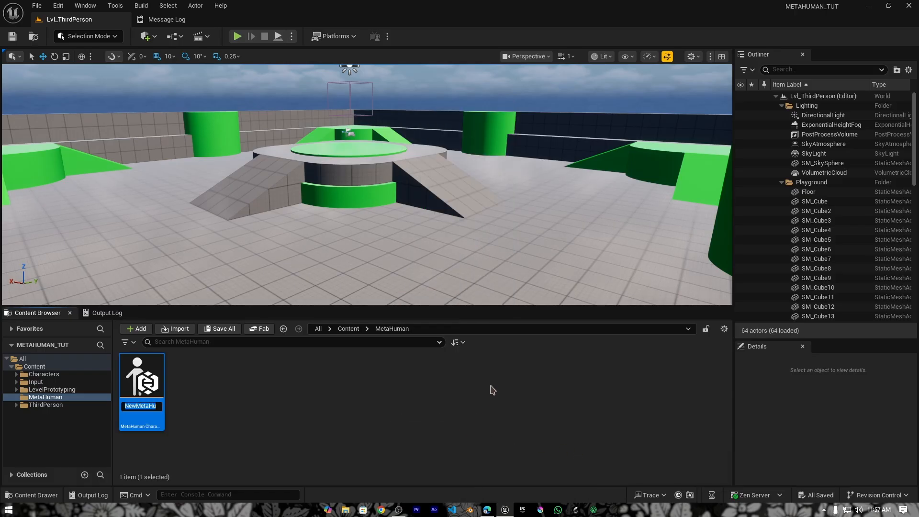
text(Character)
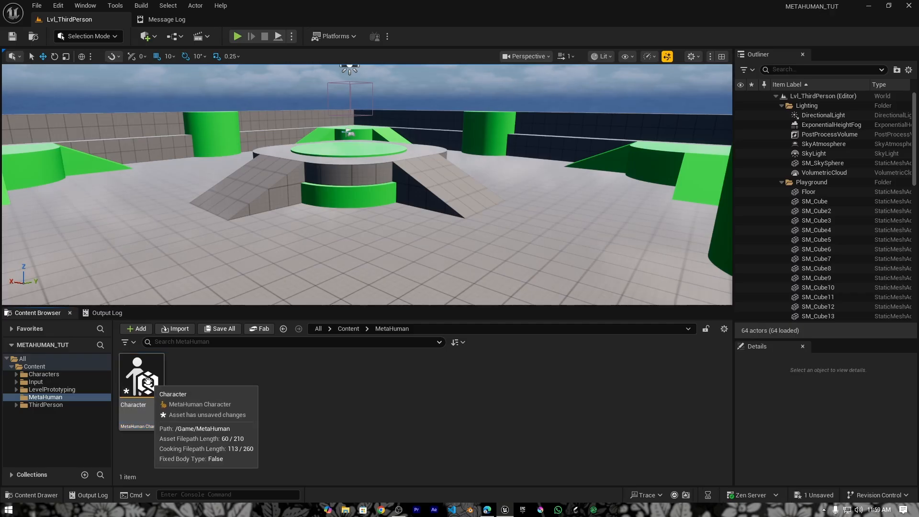
double_click(123, 387)
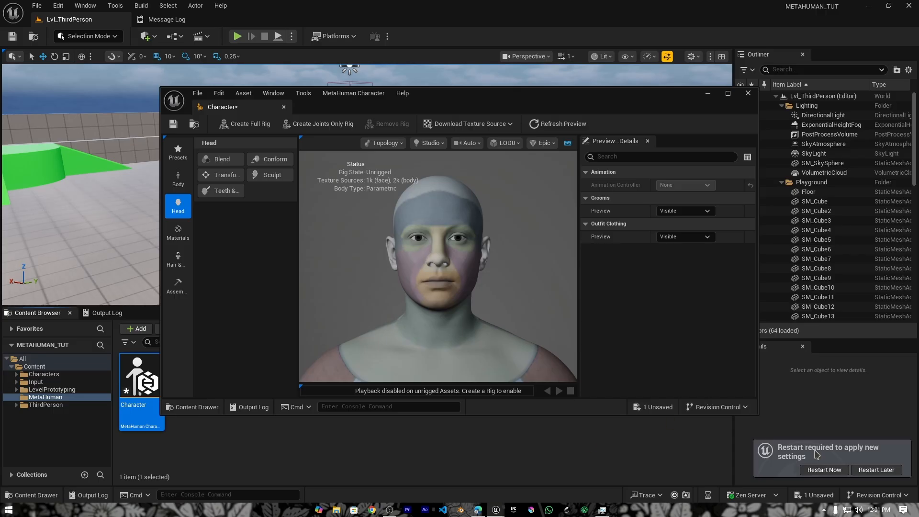
Step: Restart the editor, save the Test character asset, and show the Presets library
click(831, 471)
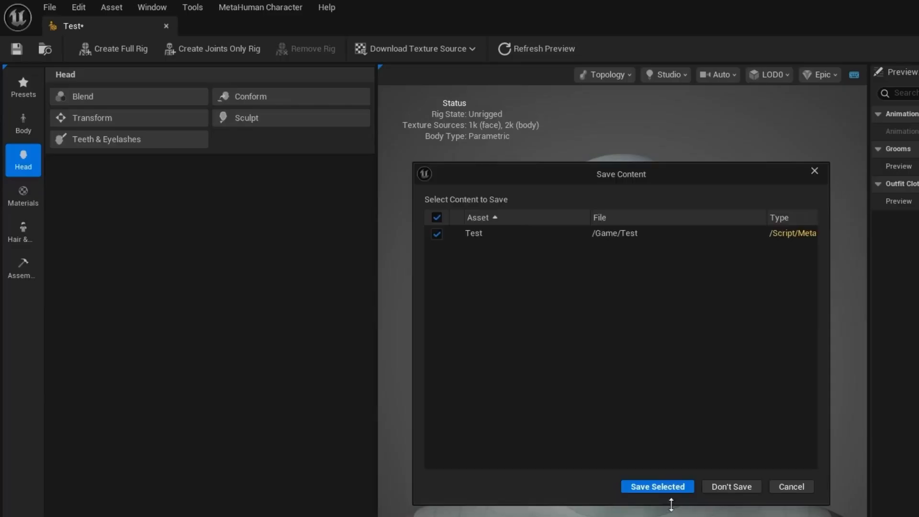
click(655, 447)
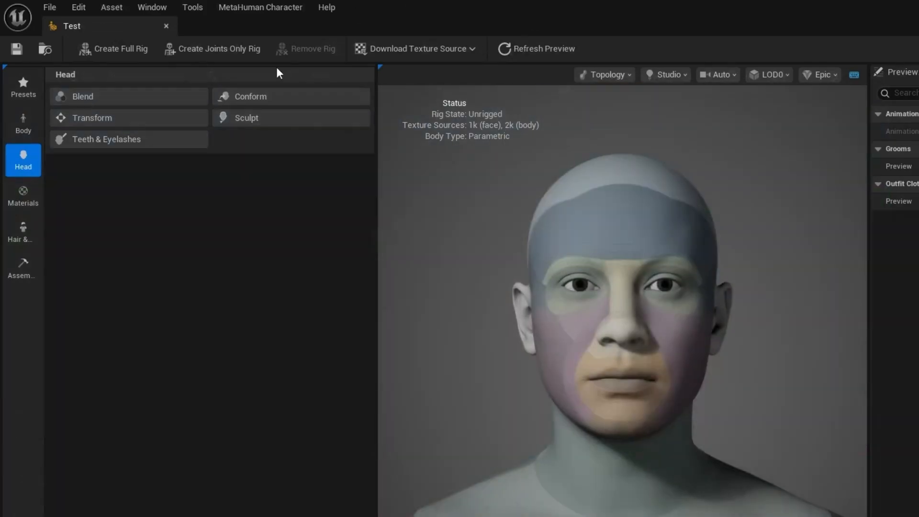
click(31, 94)
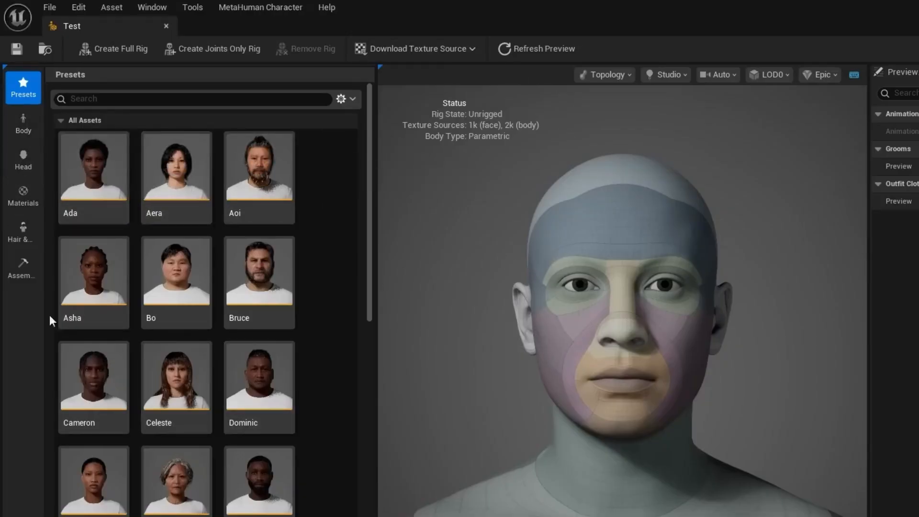
Step: Browse the MetaHuman presets and select Aera
scroll(254, 324, down, 5)
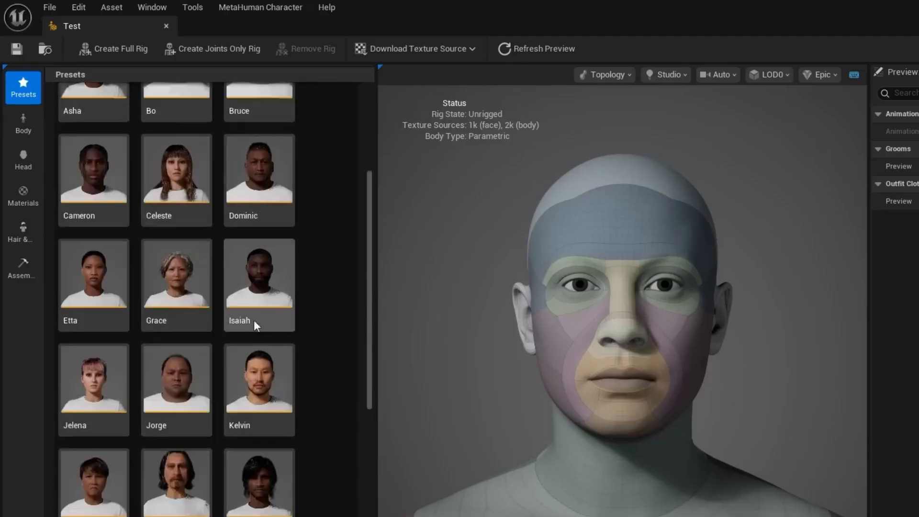
scroll(255, 325, down, 10)
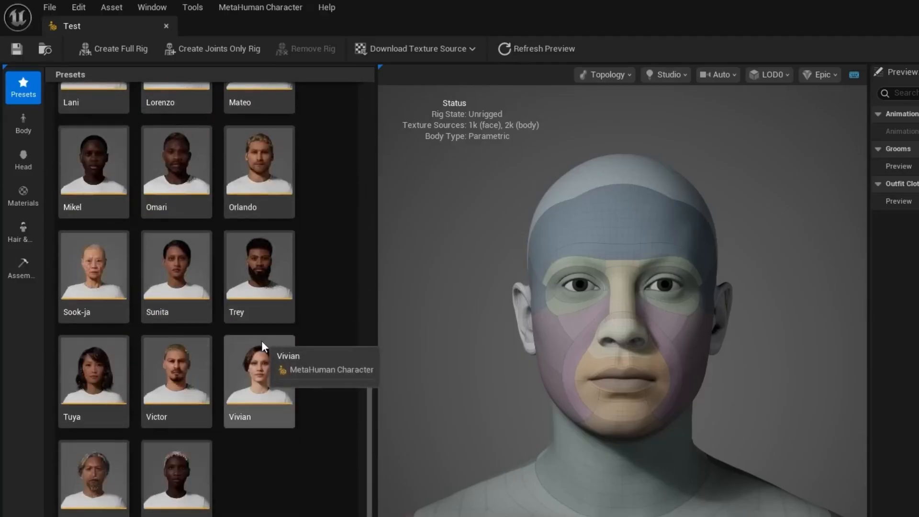
scroll(261, 340, up, 15)
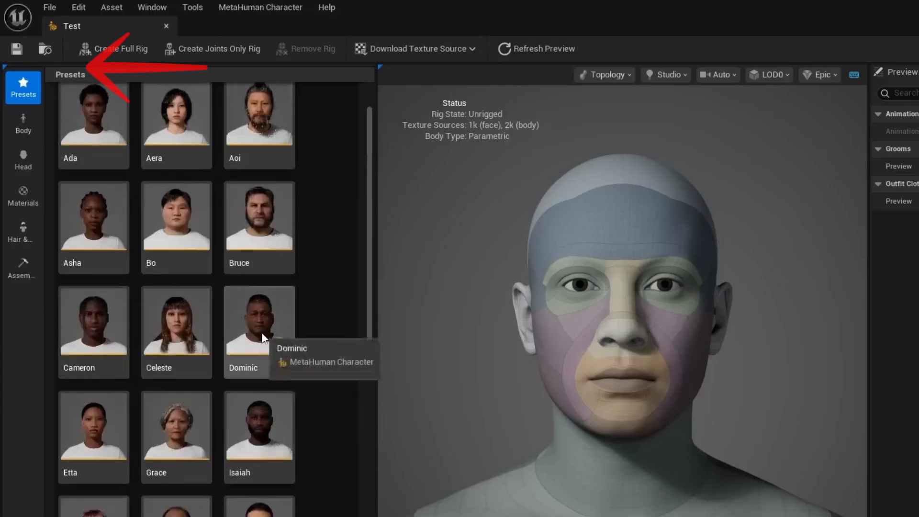
scroll(261, 334, up, 2)
click(163, 182)
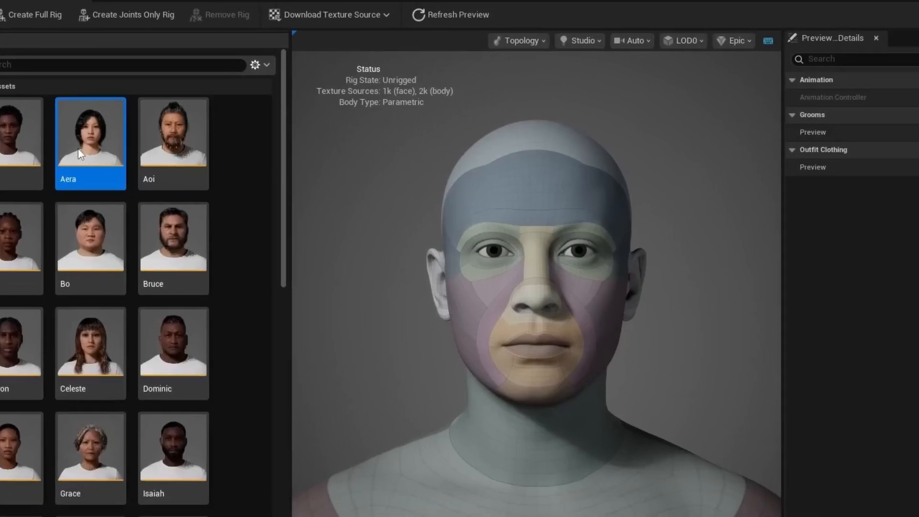
Step: Initialize the Test character from the Aera preset and switch to the Body section
double_click(160, 181)
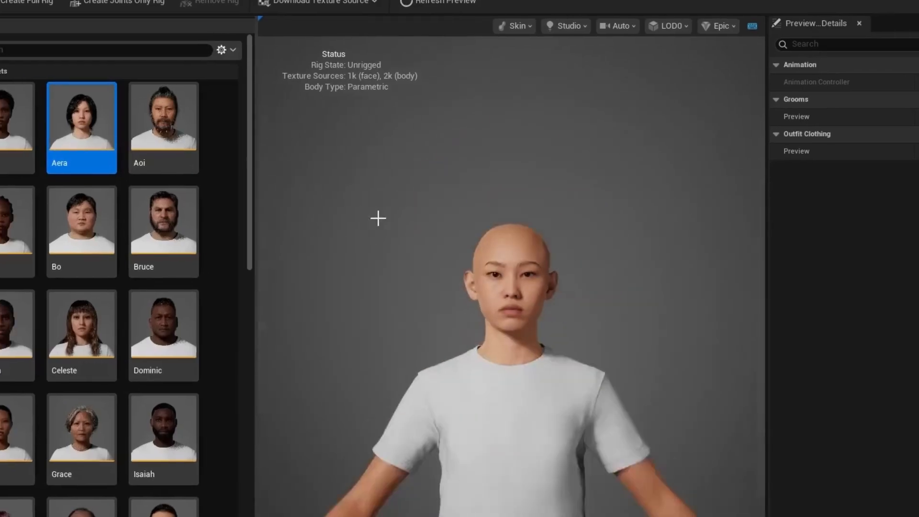
scroll(356, 220, down, 3)
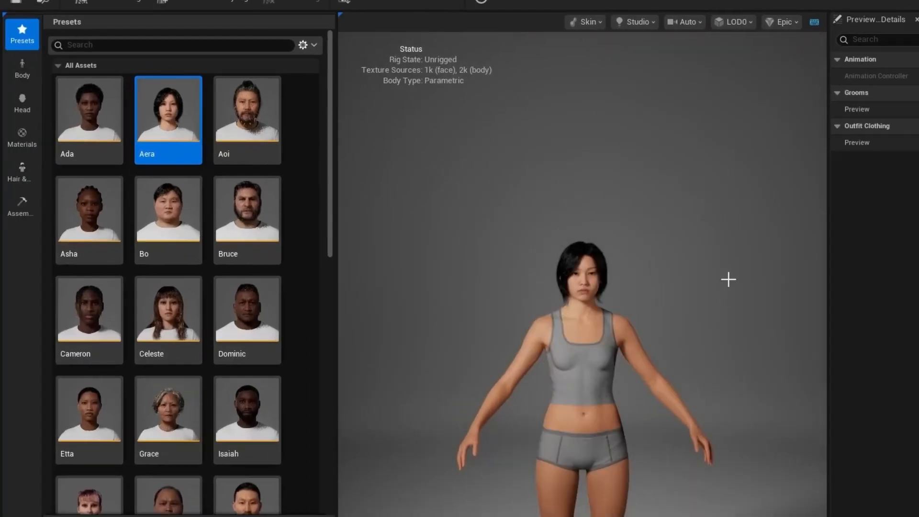
click(24, 77)
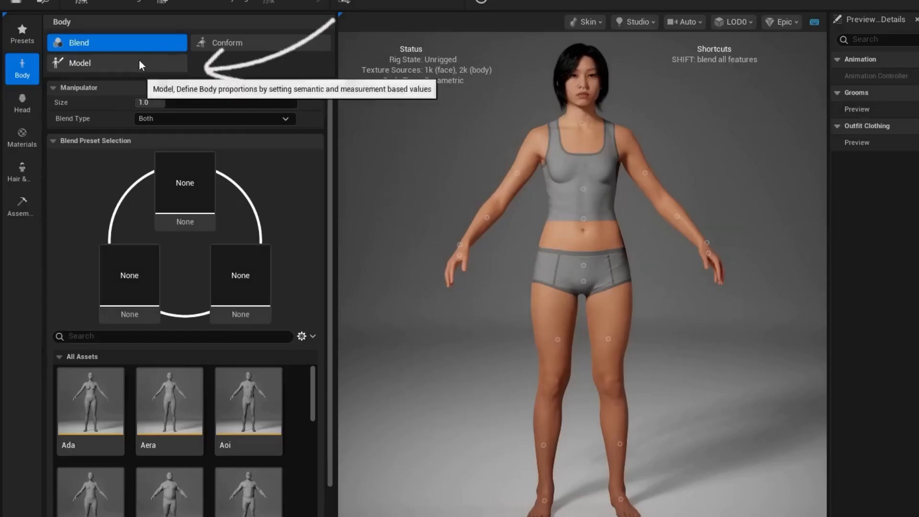
Step: Switch to parametric body shaping and shift the body slider toward masculine
click(107, 66)
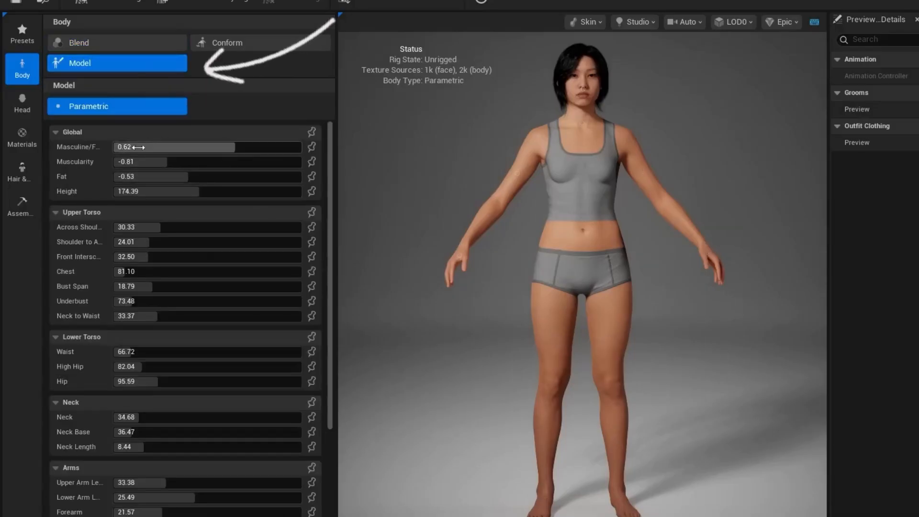
scroll(160, 182, down, 5)
scroll(173, 325, up, 3)
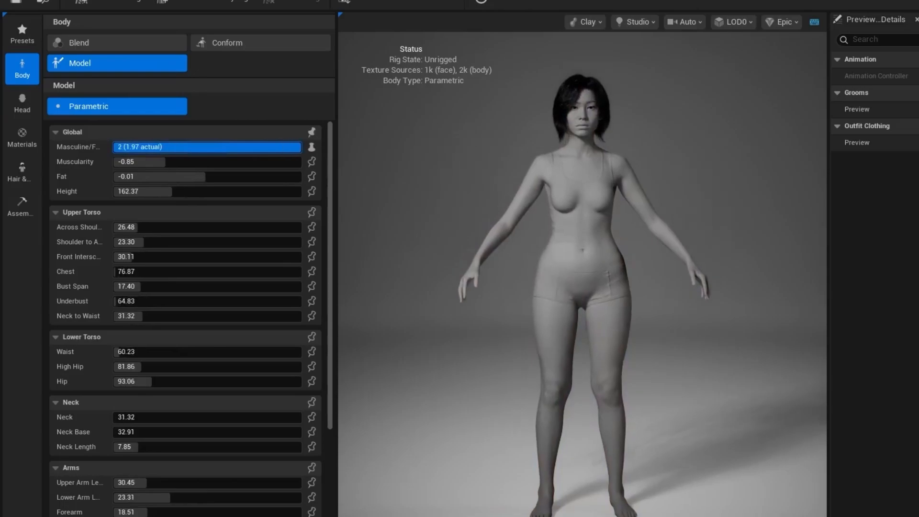
drag(300, 146, 240, 147)
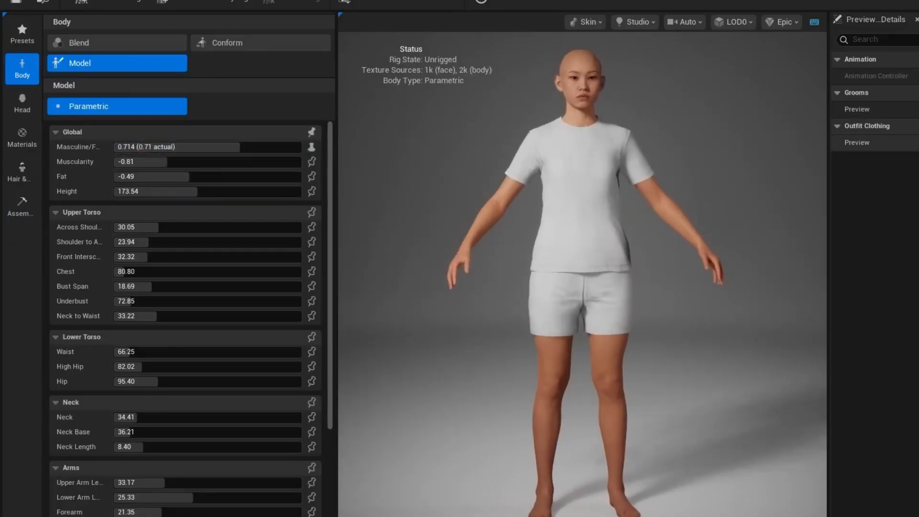
Step: Hide the outfit clothing and make the body much less muscular
click(915, 143)
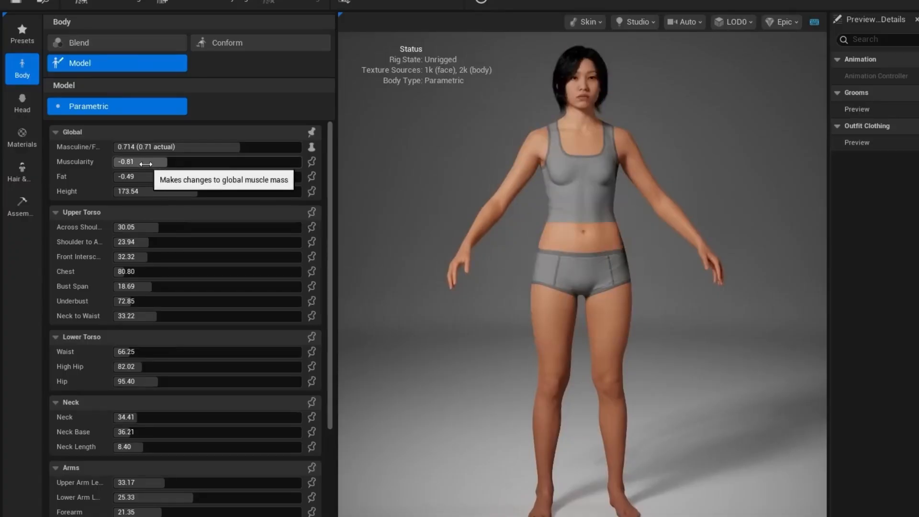
drag(230, 161, 241, 162)
mouse_move(171, 162)
mouse_down()
mouse_move(118, 161)
mouse_move(196, 162)
mouse_up()
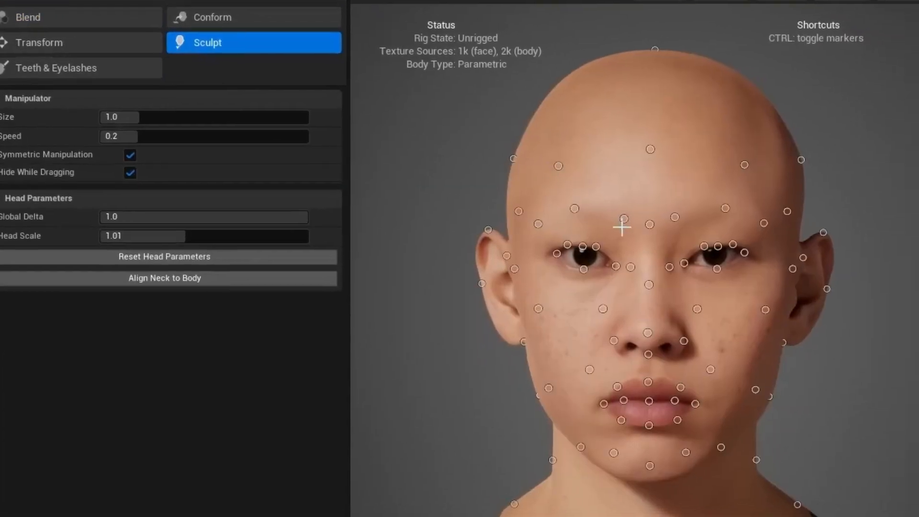
Step: Sculpt a narrower jaw, reshaped cheeks, and an adjusted crown on the face
key(ctrl)
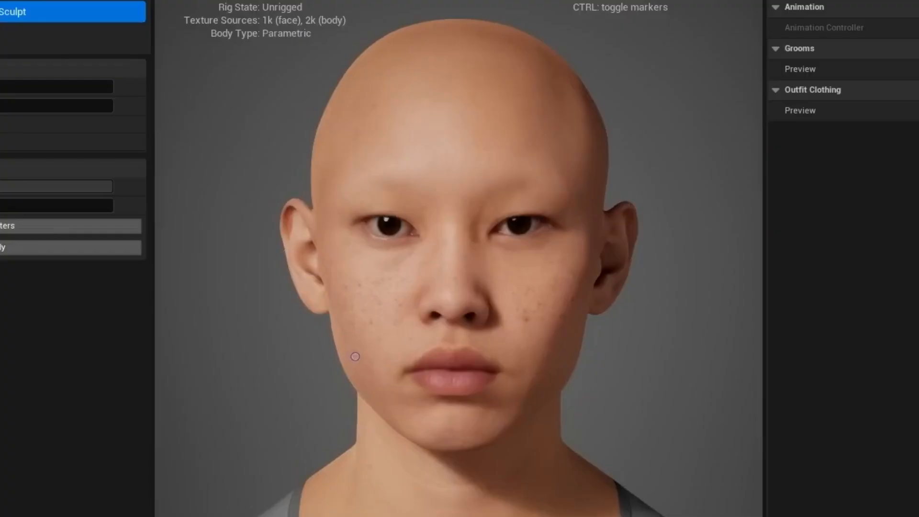
drag(355, 357, 358, 367)
drag(445, 307, 460, 323)
drag(361, 297, 357, 292)
drag(410, 354, 410, 354)
drag(492, 492, 473, 491)
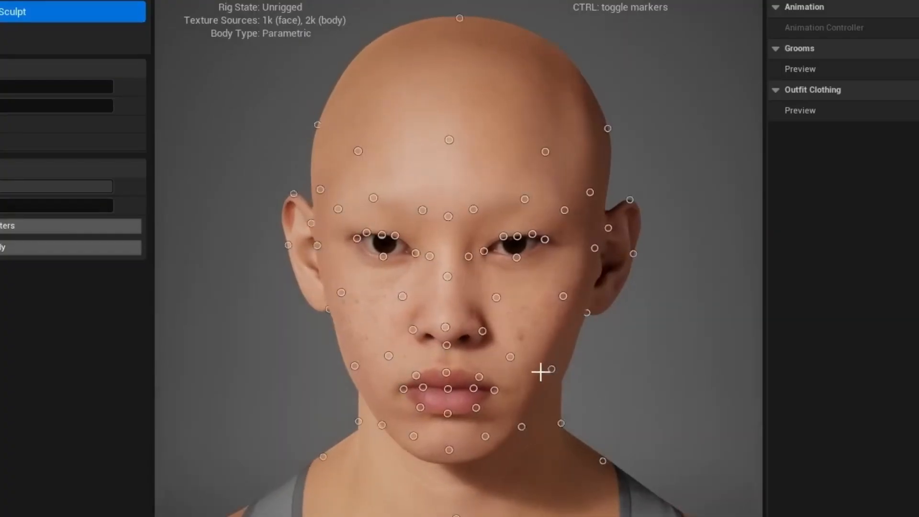
drag(551, 369, 550, 368)
drag(499, 298, 495, 299)
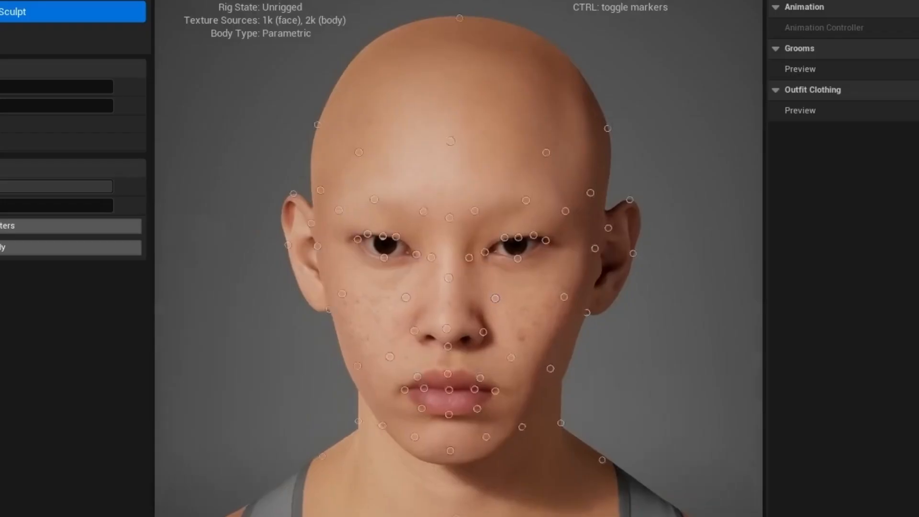
drag(460, 18, 461, 18)
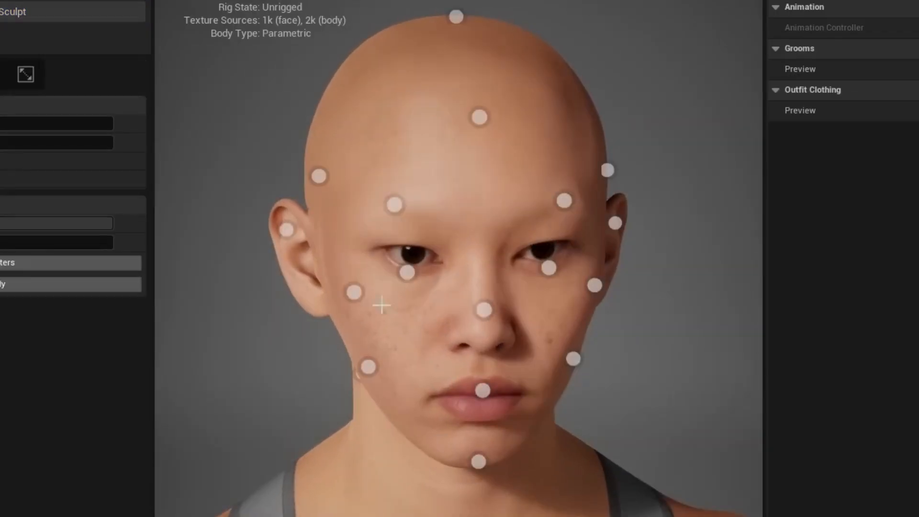
Step: Refine the jaw from different angles, undo unwanted jaw edits, then show eyelash styles
drag(355, 406, 400, 406)
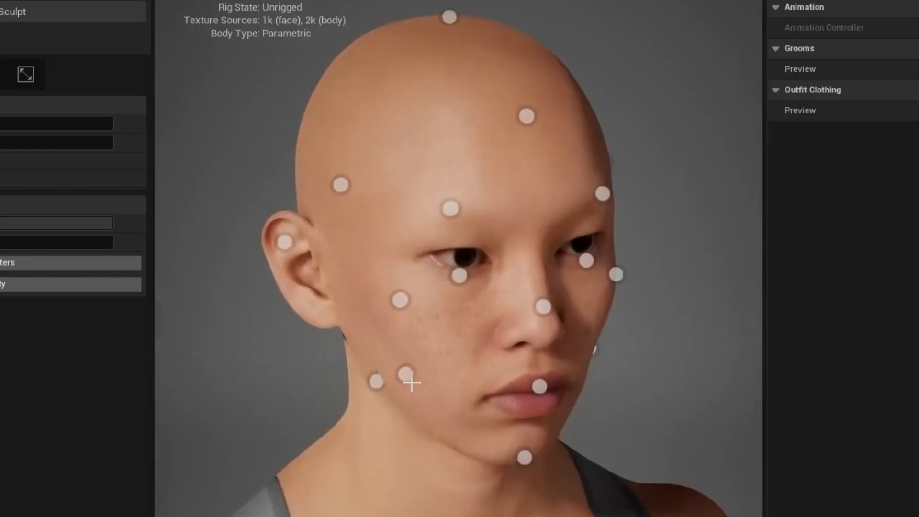
drag(405, 374, 388, 369)
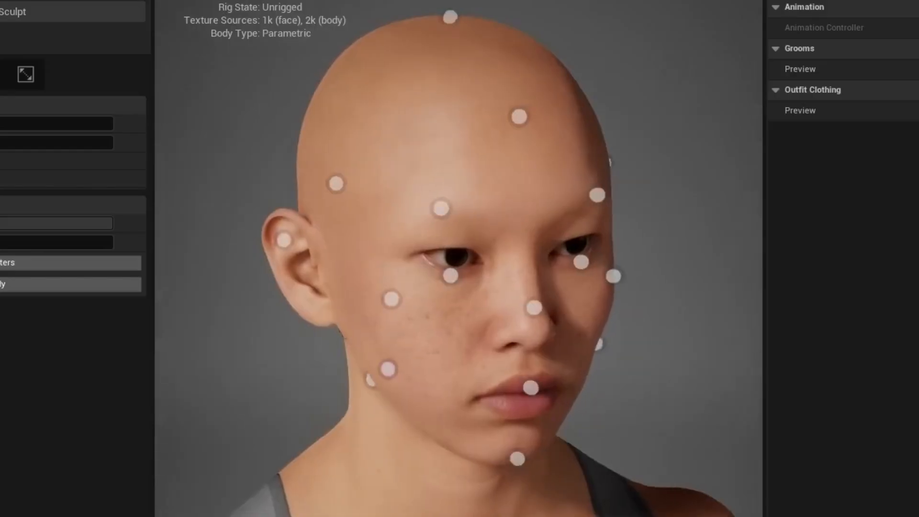
drag(462, 309, 403, 306)
key(ctrl+z)
drag(572, 357, 568, 355)
drag(484, 324, 474, 324)
key(ctrl+z)
drag(637, 407, 582, 406)
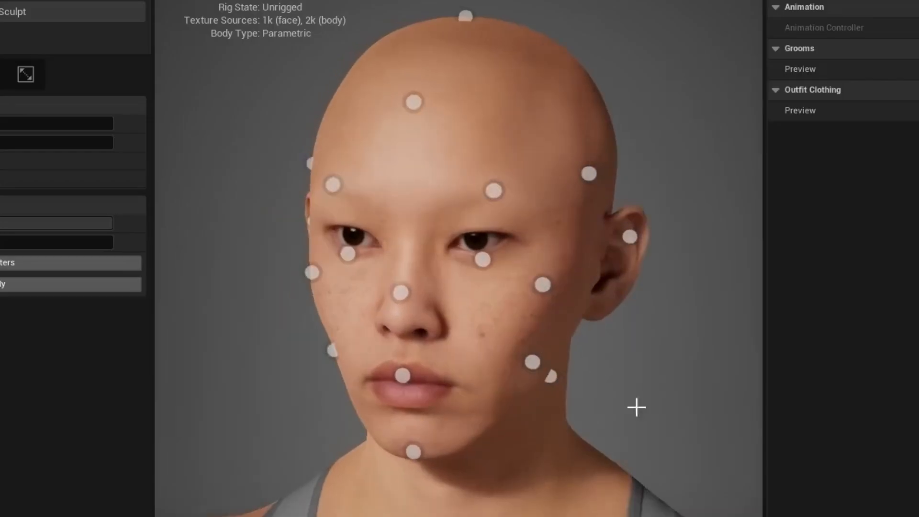
drag(411, 294, 462, 295)
drag(353, 236, 406, 236)
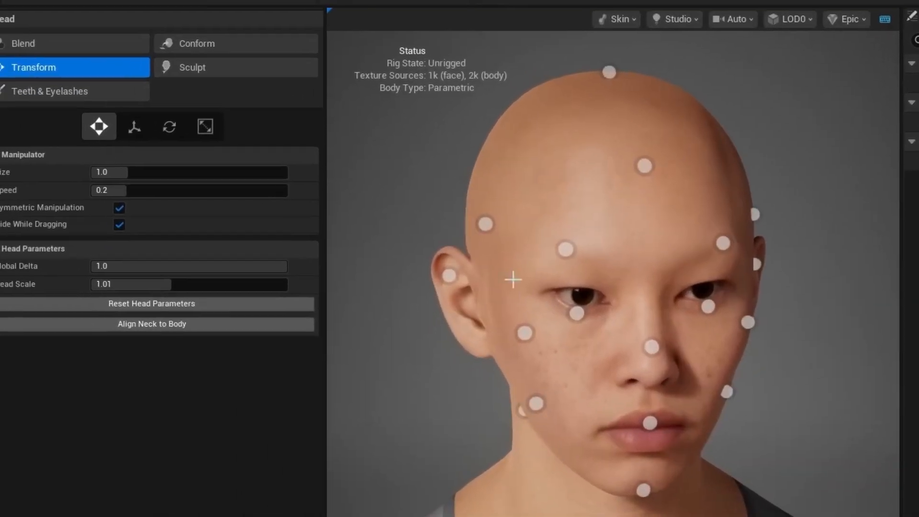
click(19, 85)
click(254, 143)
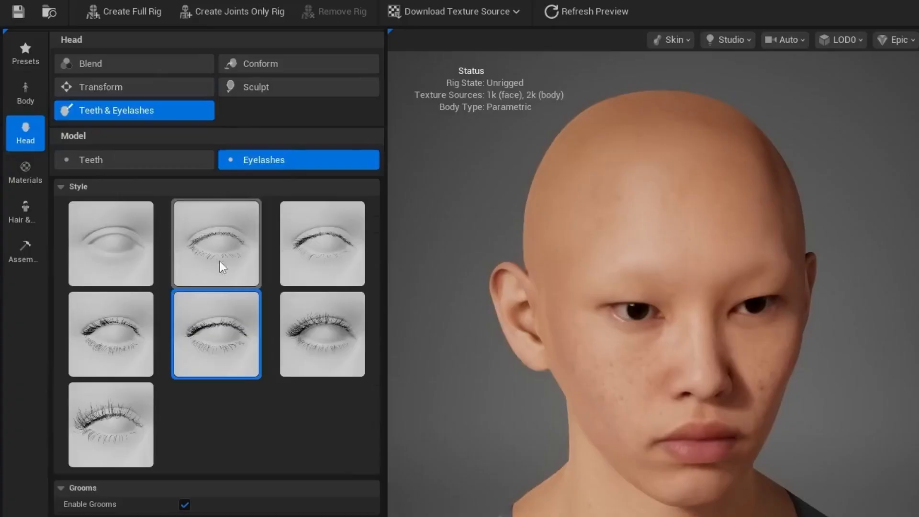
Step: Apply the sixth, fuller eyelash style and turn the preview to face front
click(344, 356)
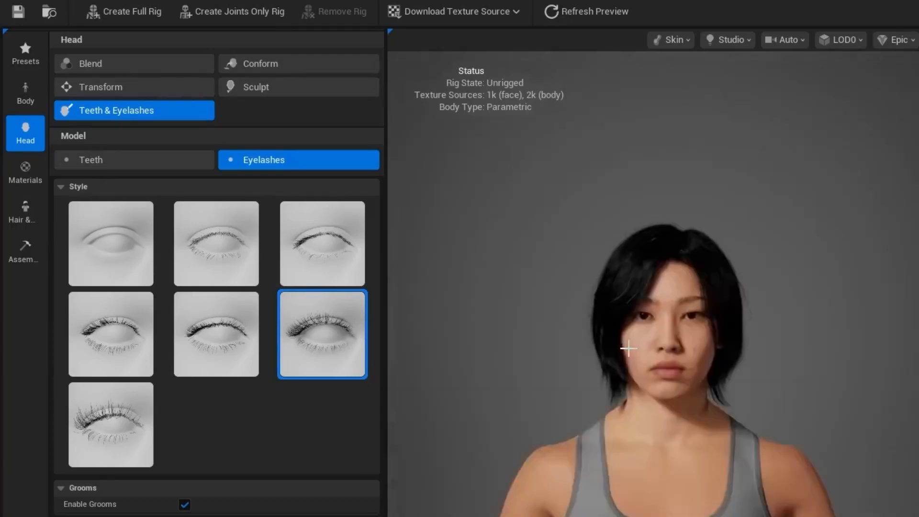
drag(670, 406, 588, 407)
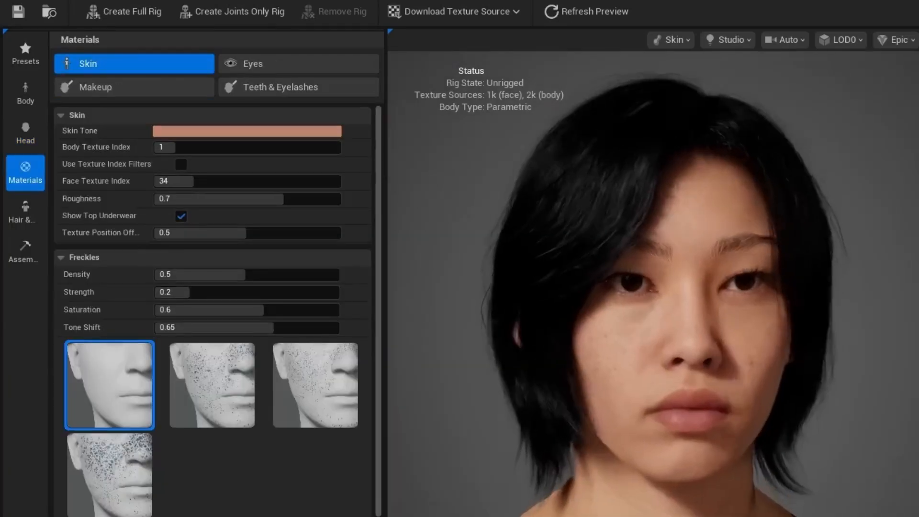
Step: Set the Body Texture Index to 3
drag(623, 464, 670, 464)
scroll(624, 464, up, 5)
scroll(623, 464, down, 10)
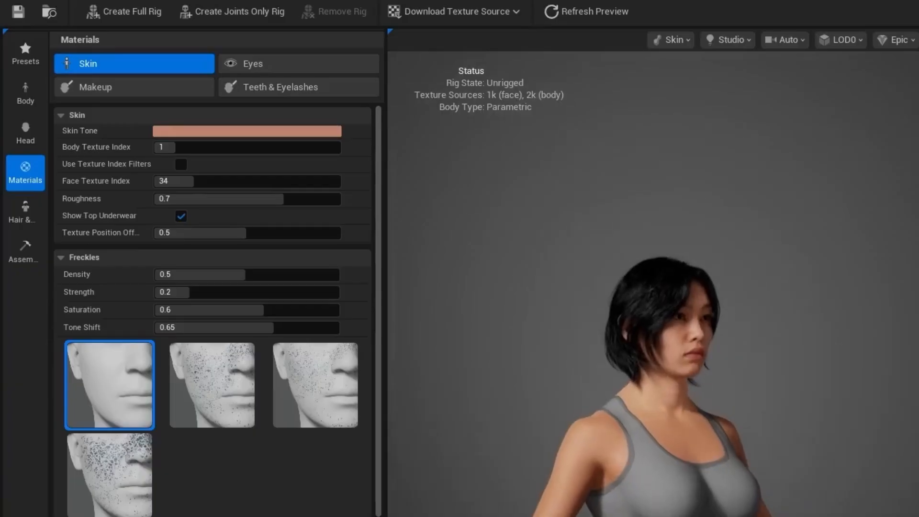
click(167, 147)
drag(175, 147, 246, 147)
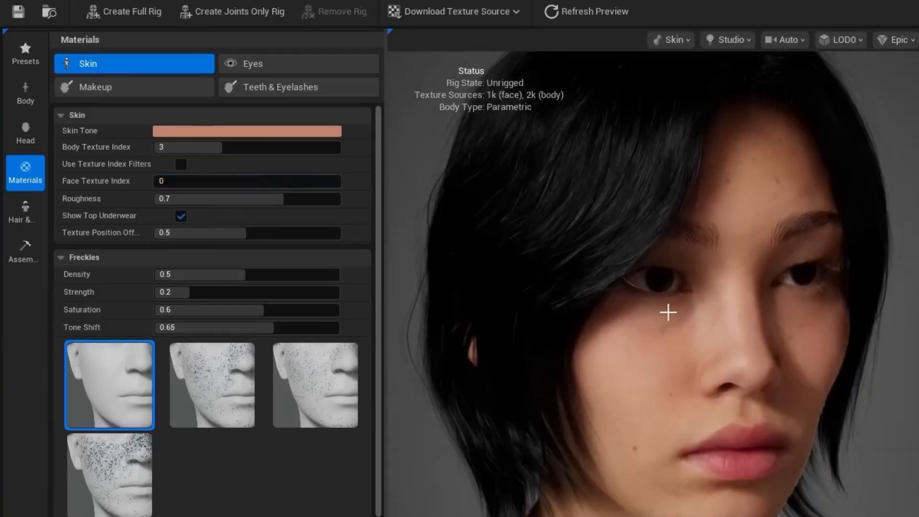
scroll(666, 314, down, 5)
scroll(667, 316, up, 3)
Step: Set the Face Texture Index to 15, then raise it to 25
click(164, 180)
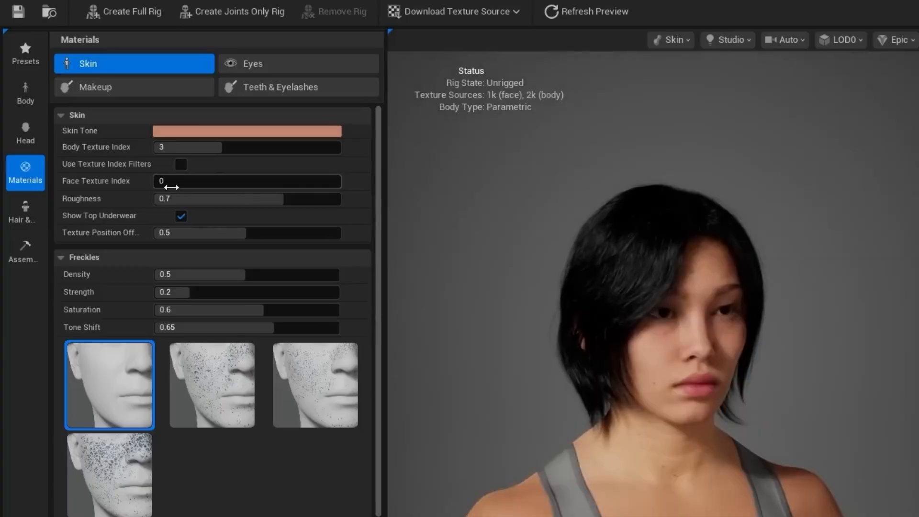
text(15)
key(Return)
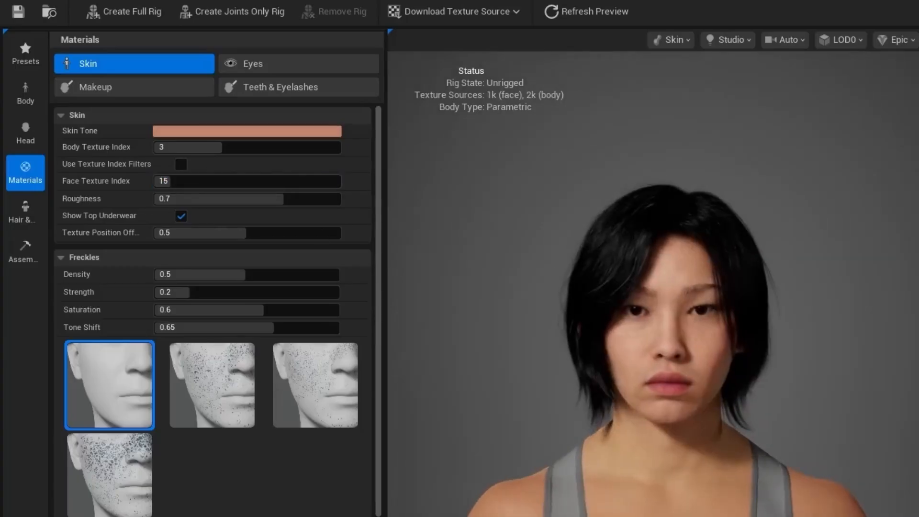
drag(202, 183, 314, 181)
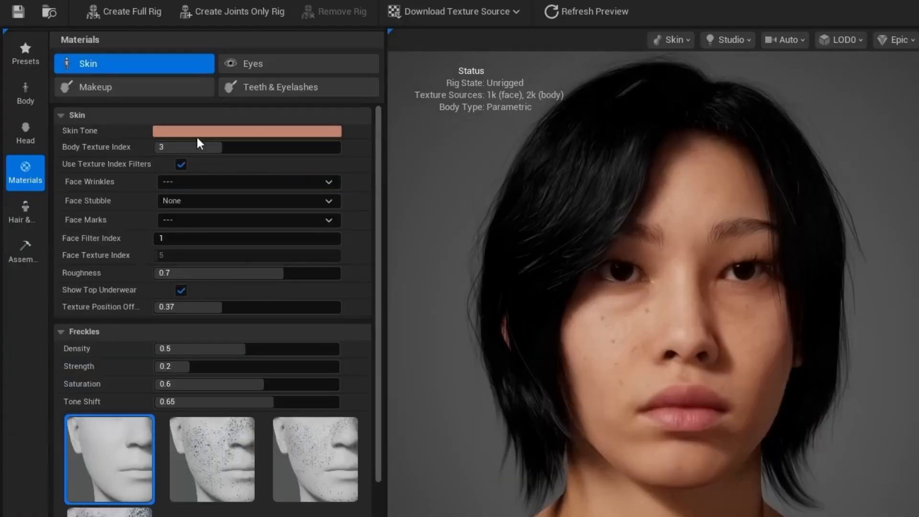
Step: Pick a lighter skin tone in the Skin Tone color picker
click(200, 135)
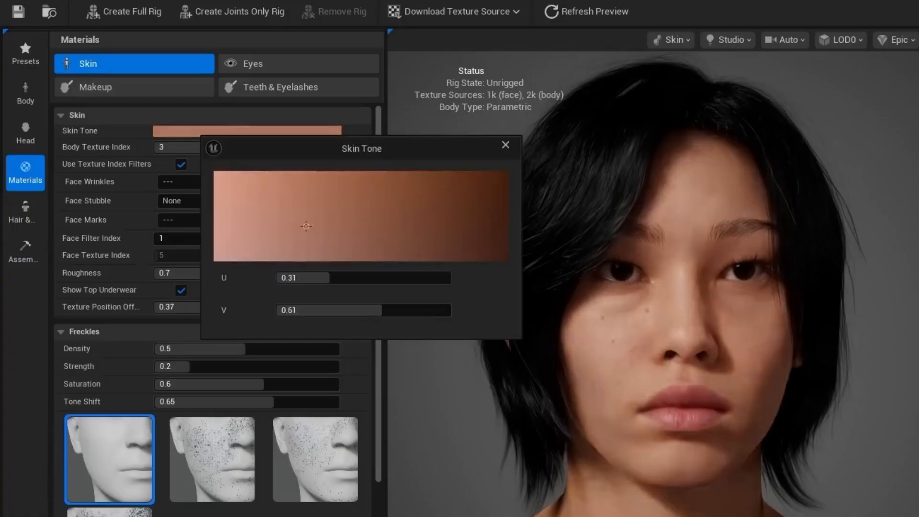
mouse_move(306, 225)
mouse_down()
mouse_move(507, 241)
mouse_move(467, 172)
mouse_move(214, 171)
mouse_move(508, 171)
mouse_move(214, 172)
mouse_move(216, 221)
mouse_move(232, 172)
mouse_up()
click(505, 144)
scroll(541, 271, down, 5)
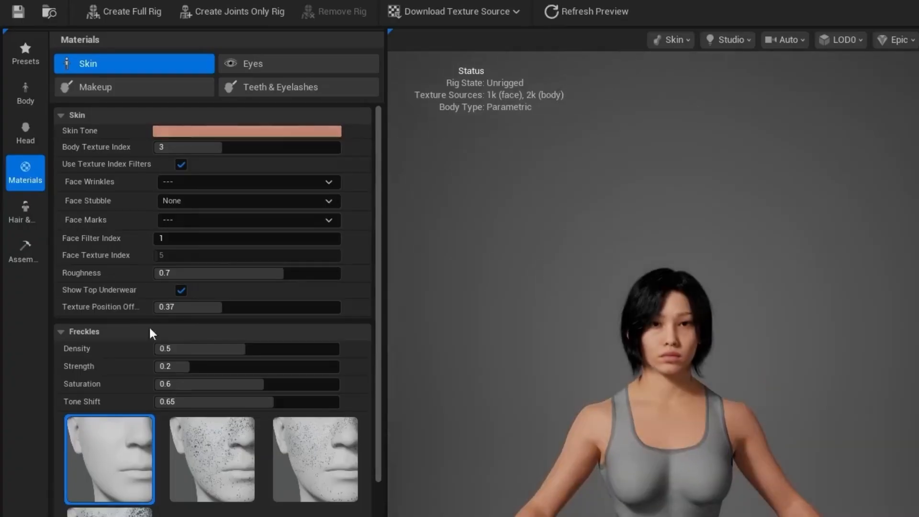
Step: Preview the second and third freckles patterns
scroll(152, 333, down, 5)
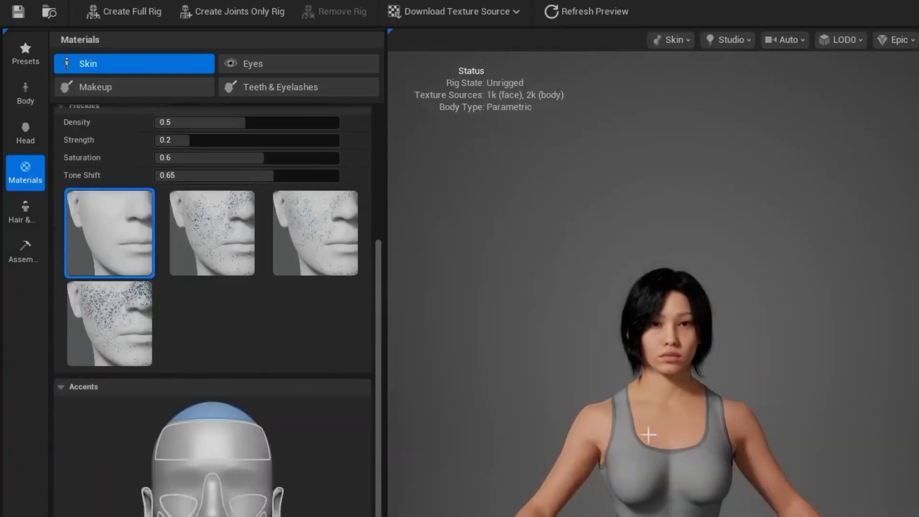
scroll(649, 474, up, 2)
scroll(646, 468, down, 1)
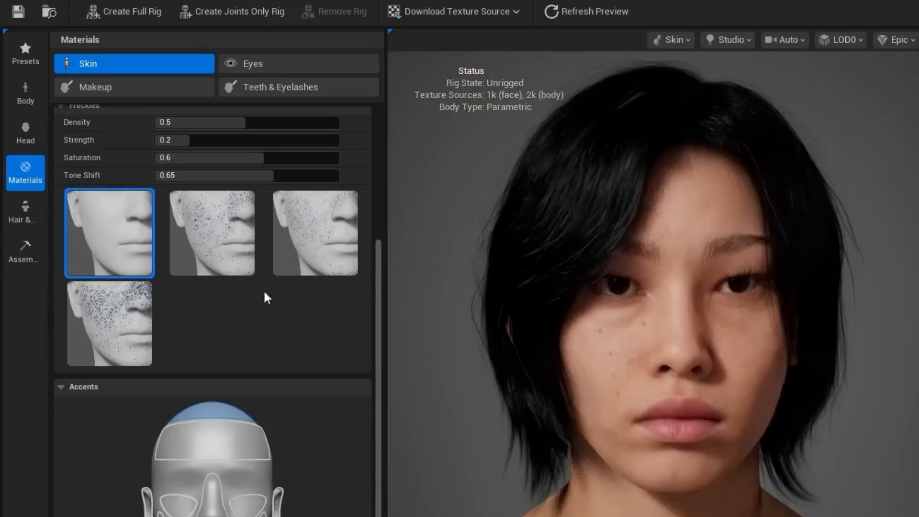
click(206, 253)
click(321, 247)
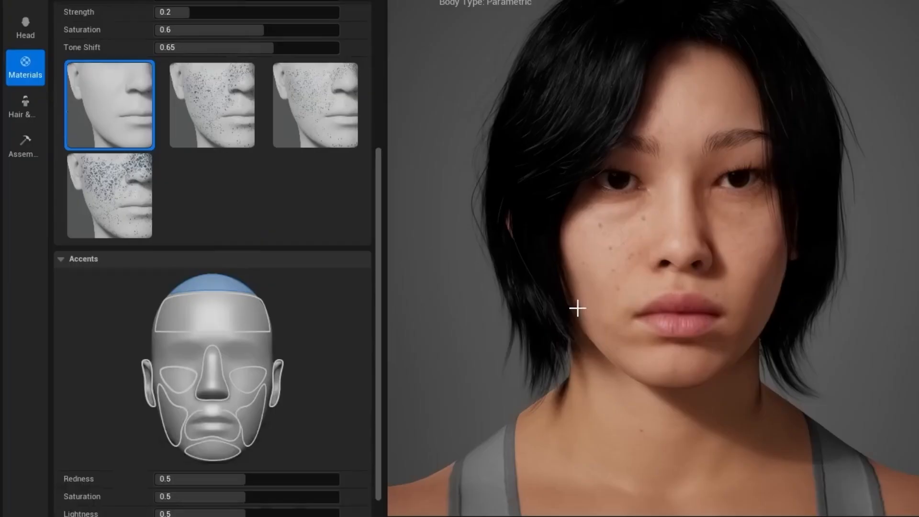
Step: Select the cheek accent region and raise its Redness to 0.53
scroll(577, 309, down, 2)
scroll(286, 370, down, 1)
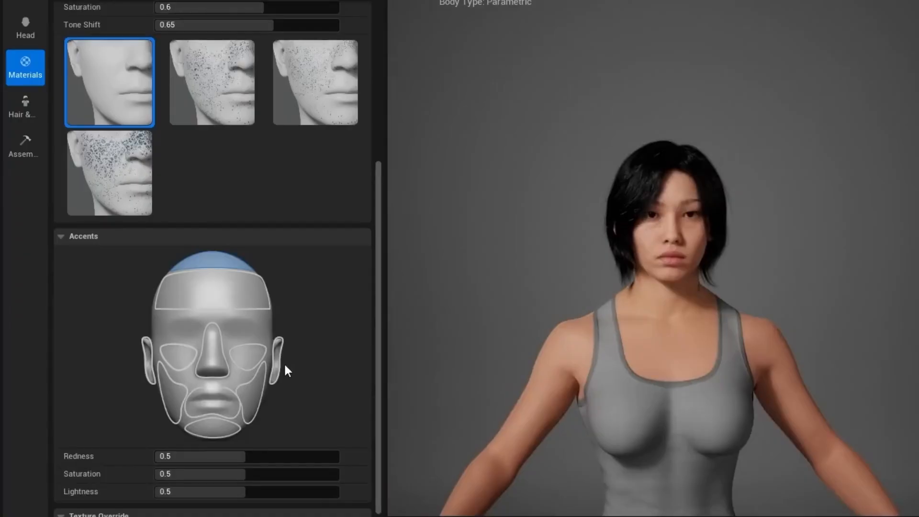
scroll(285, 370, down, 3)
click(206, 388)
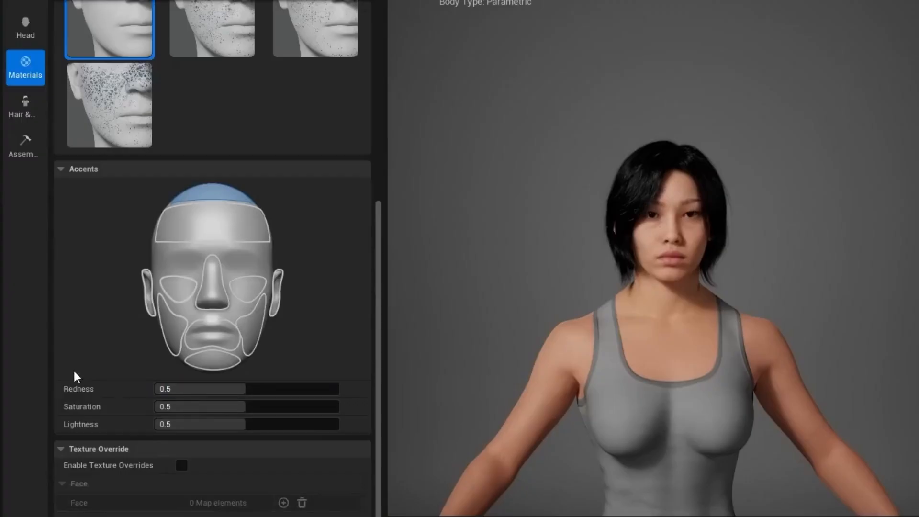
click(263, 335)
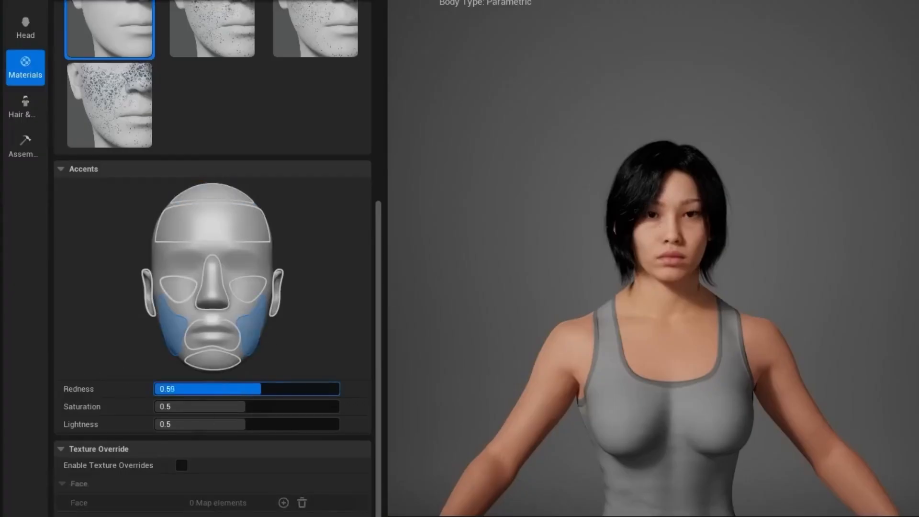
mouse_move(260, 389)
mouse_down()
mouse_move(330, 388)
mouse_move(261, 388)
mouse_up()
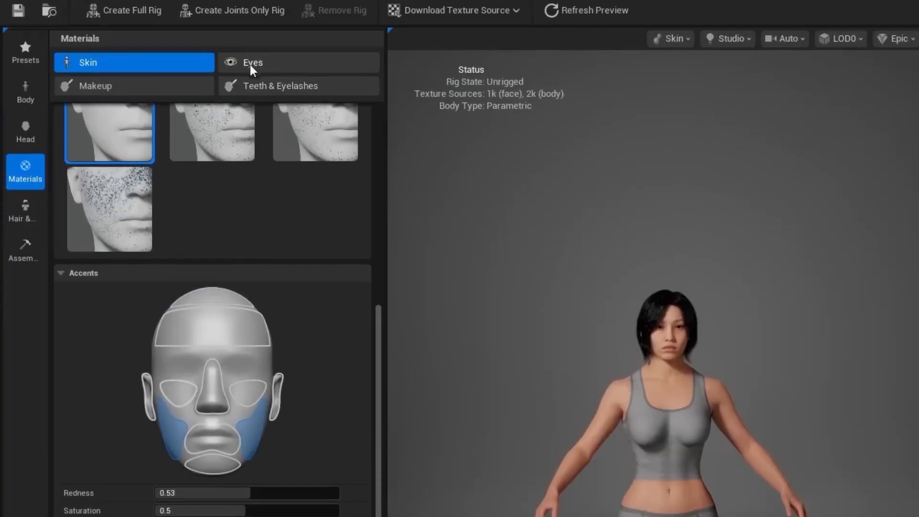
Step: Give the MetaHuman's eyes the grey-blue iris preset
click(249, 65)
scroll(672, 361, up, 6)
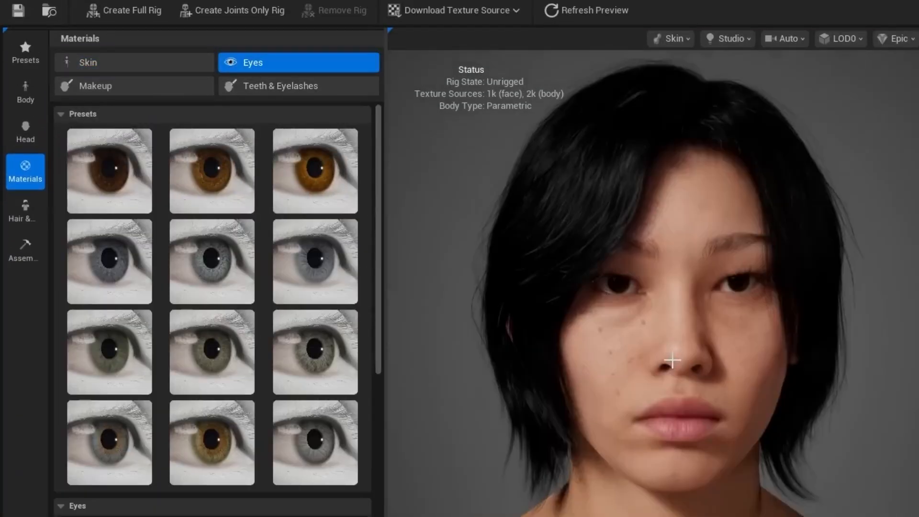
drag(717, 297, 619, 245)
click(307, 254)
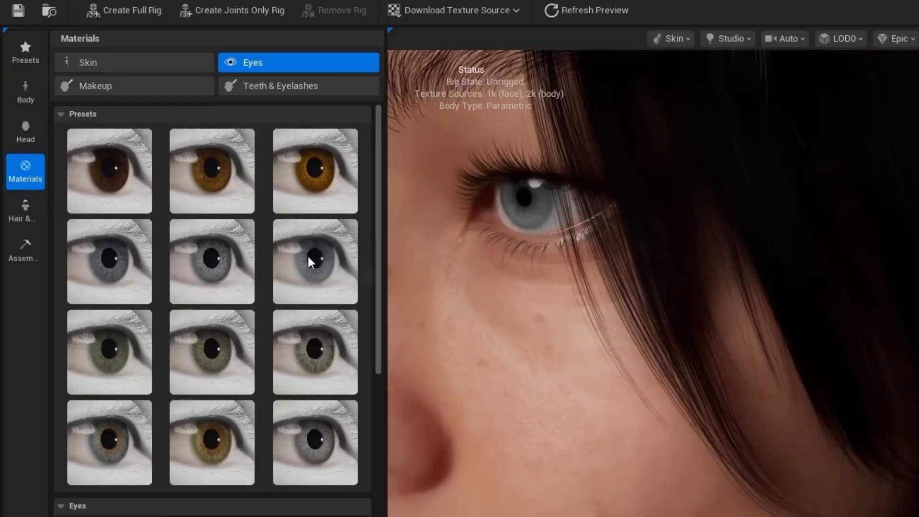
click(287, 85)
click(137, 82)
Step: Review the teeth, eyelash and makeup settings, then bring up the Hair & Clothing library
click(328, 91)
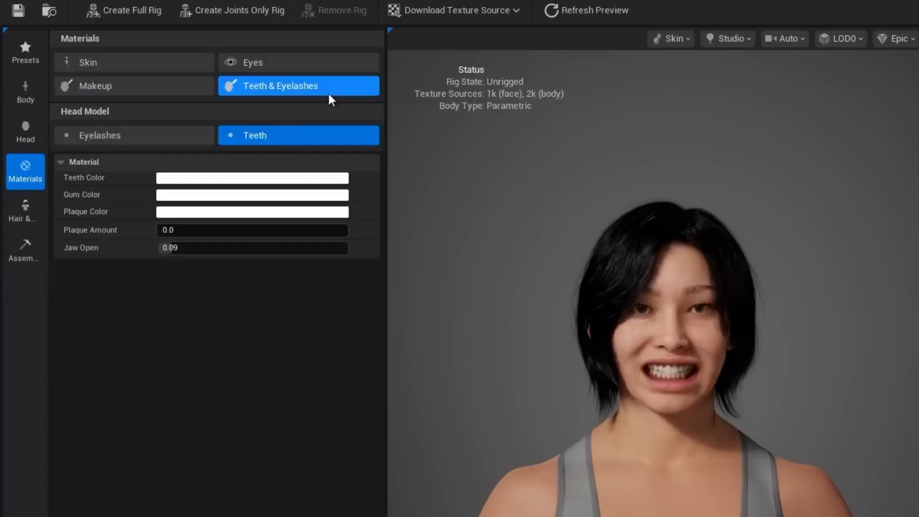
click(131, 135)
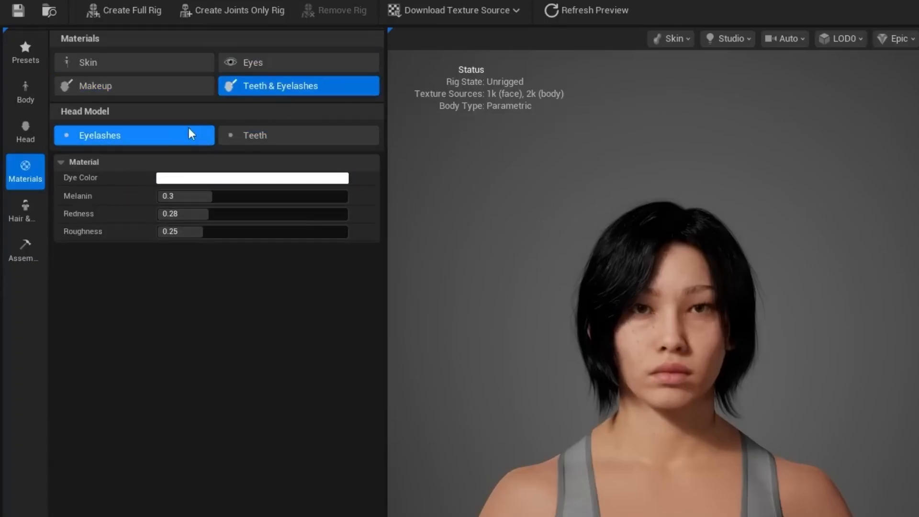
click(134, 85)
scroll(246, 426, down, 3)
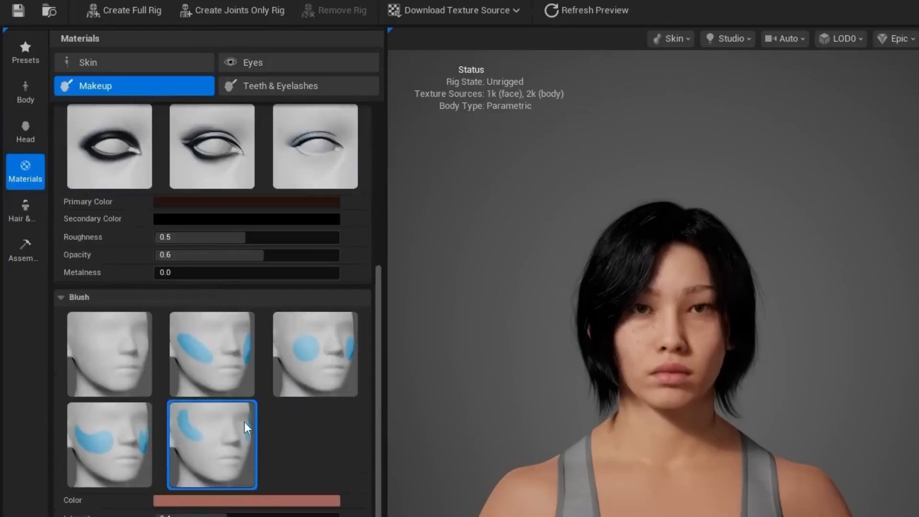
scroll(252, 435, down, 2)
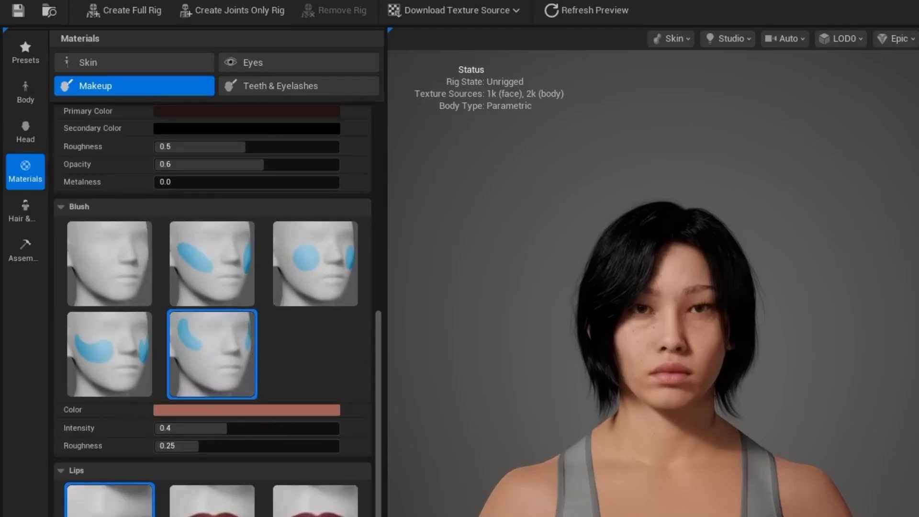
scroll(218, 309, down, 2)
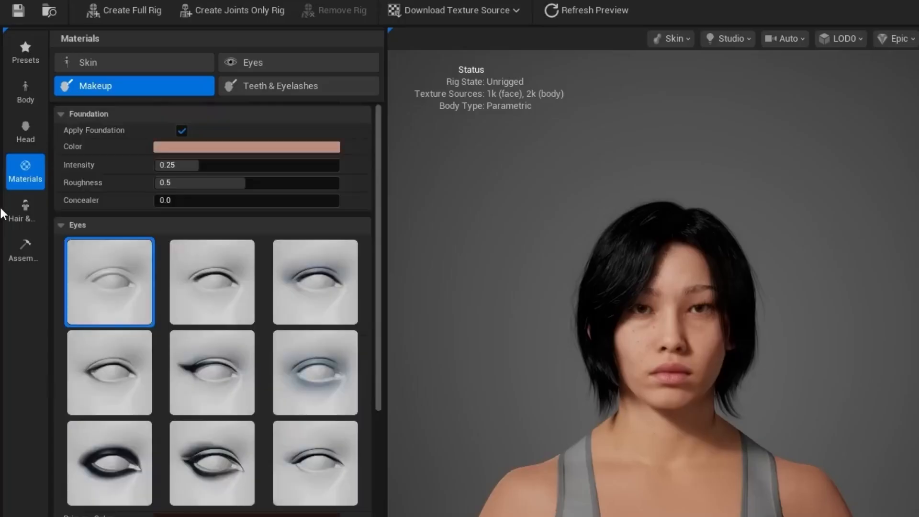
click(25, 211)
scroll(744, 413, down, 3)
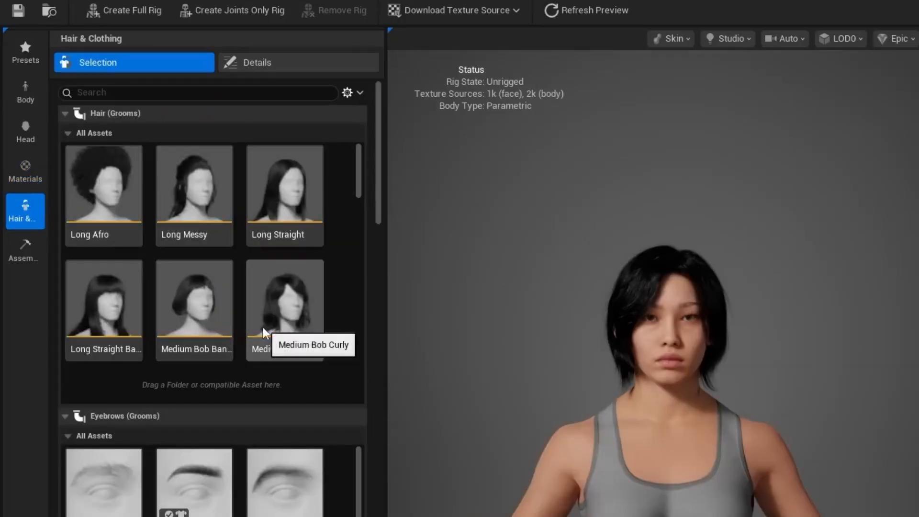
Step: Try Medium Bob Curly and Long Straight Bangs, settle on Long Straight, and show its colour overrides
scroll(280, 312, down, 2)
scroll(279, 306, down, 8)
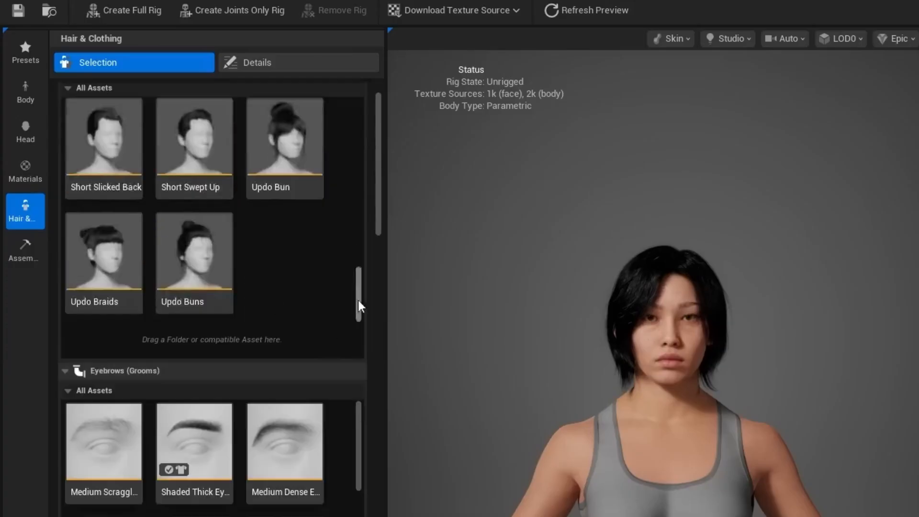
scroll(357, 300, up, 10)
click(303, 263)
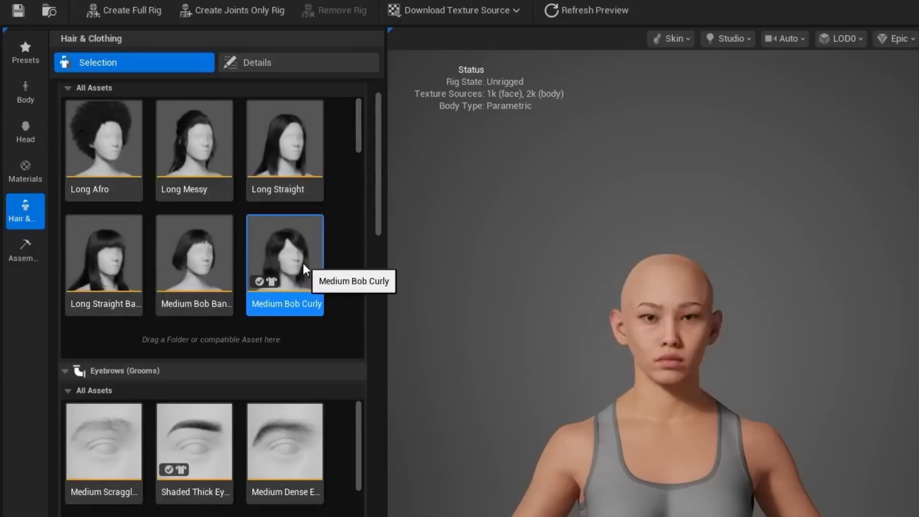
click(115, 267)
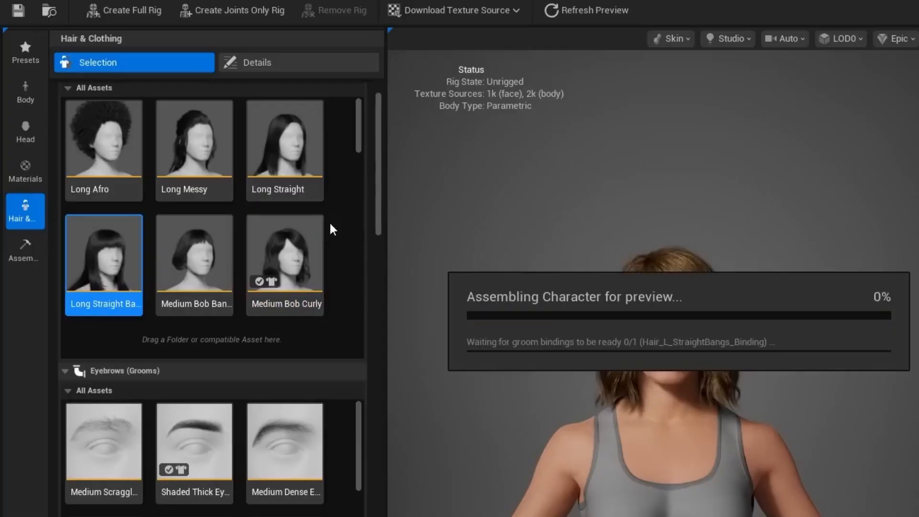
click(284, 143)
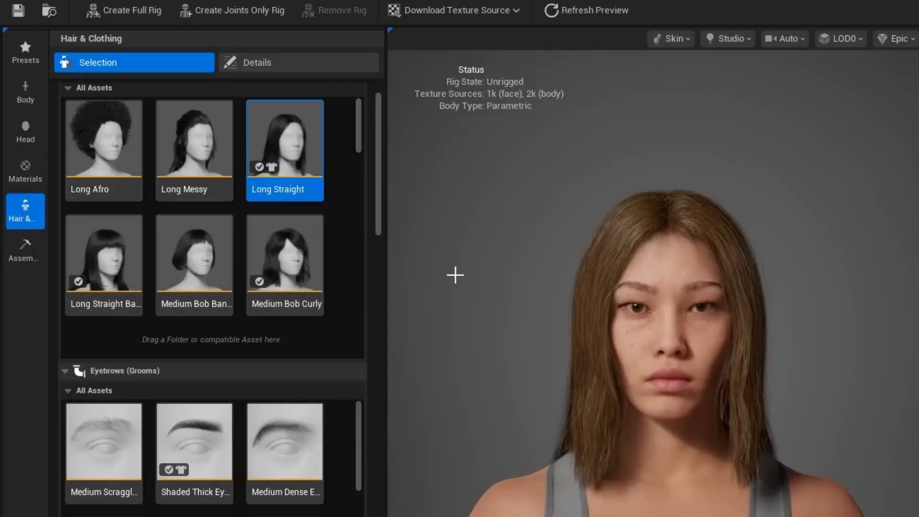
drag(477, 277, 491, 277)
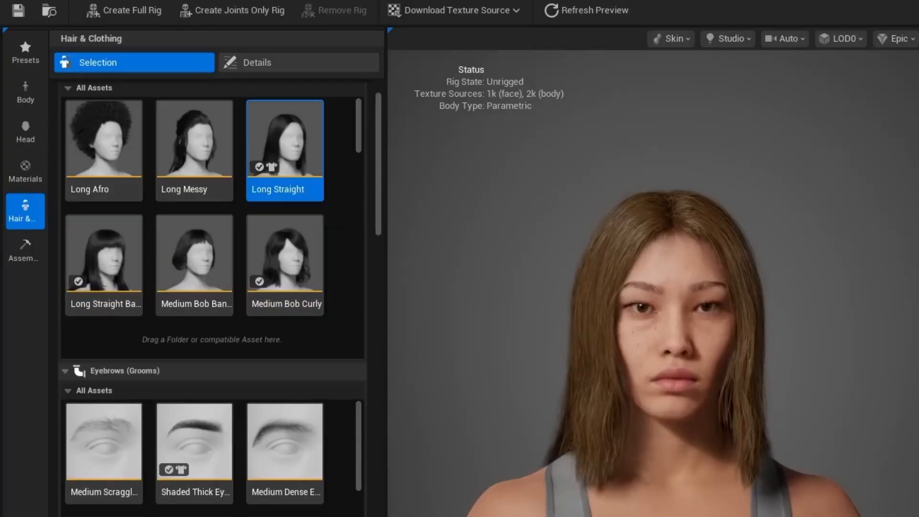
click(269, 70)
Step: Set the Long Curl eyelash dye colour to black by dropping its Value to zero
scroll(114, 368, down, 2)
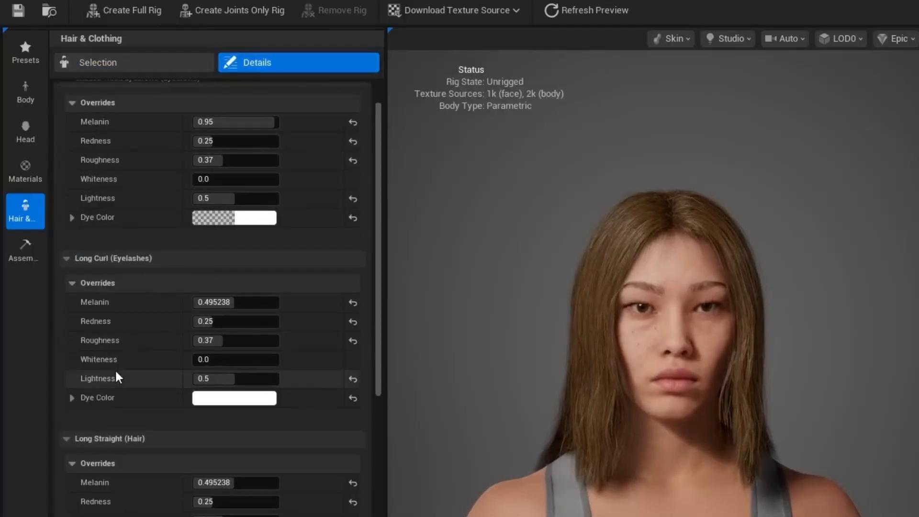
scroll(101, 384, down, 2)
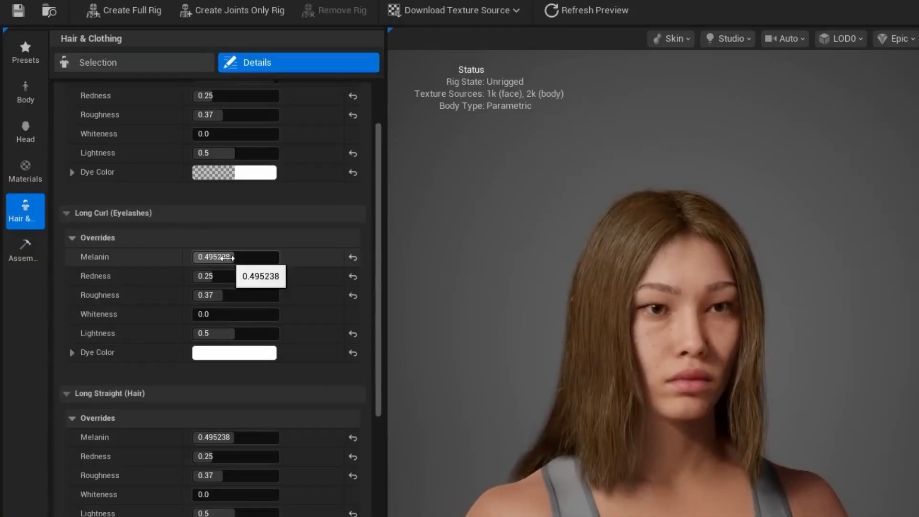
click(225, 353)
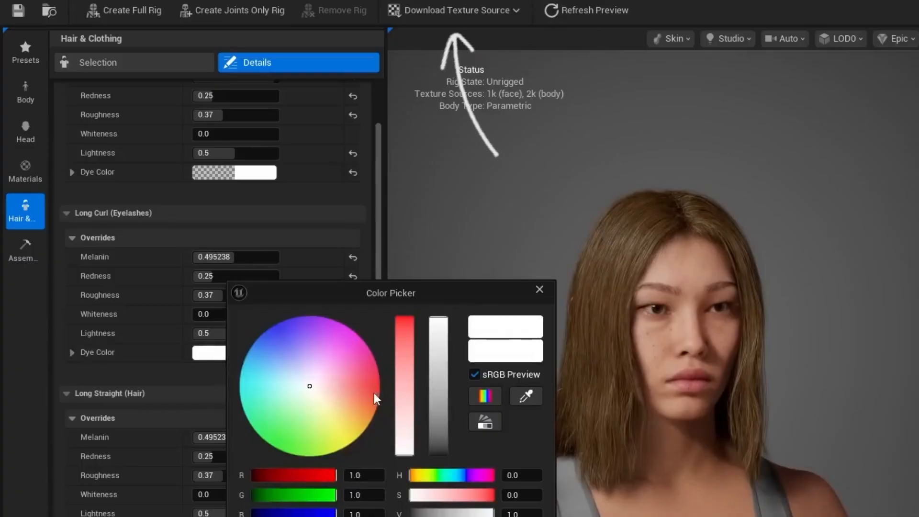
drag(443, 375, 439, 452)
click(579, 514)
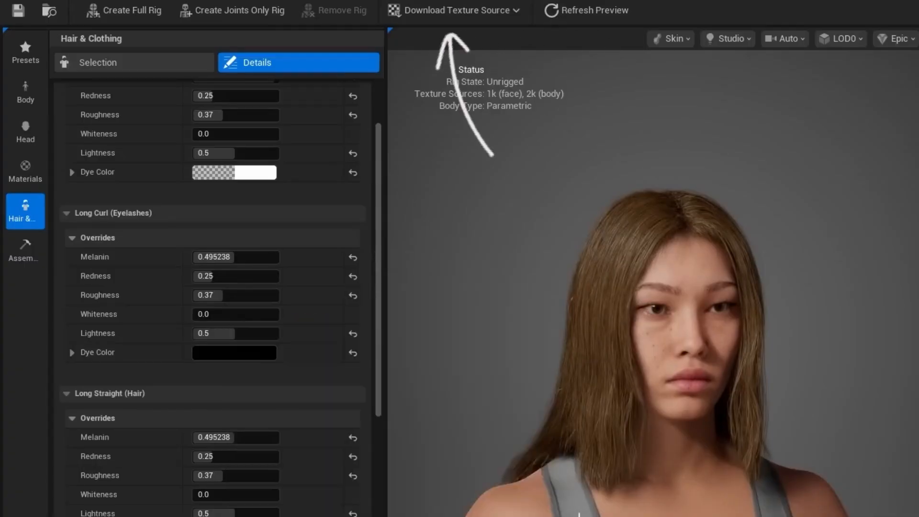
Step: Set the Long Straight hair dye colour to black by dropping its Value to zero
scroll(236, 410, down, 1)
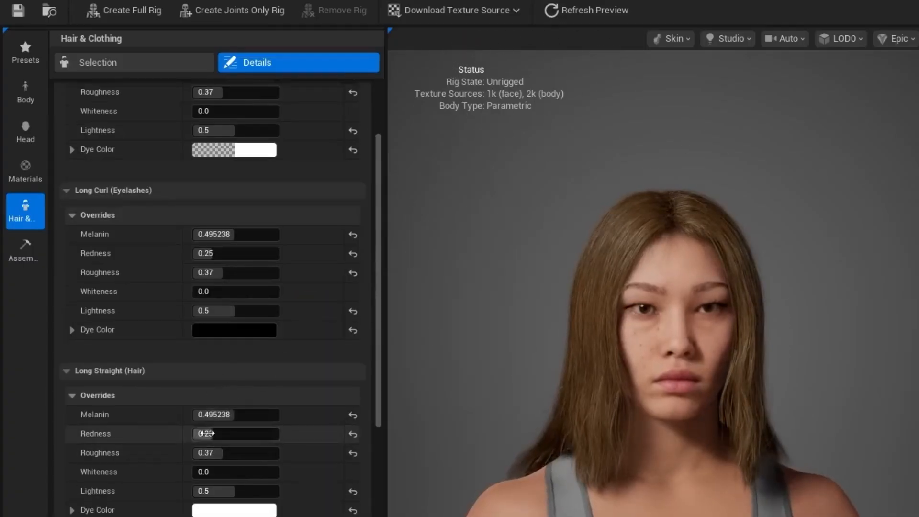
scroll(230, 407, down, 2)
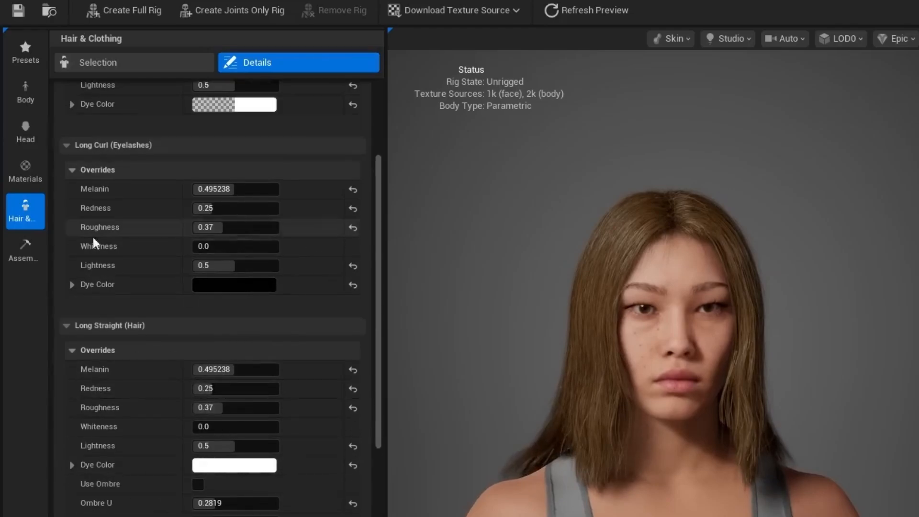
scroll(205, 470, down, 1)
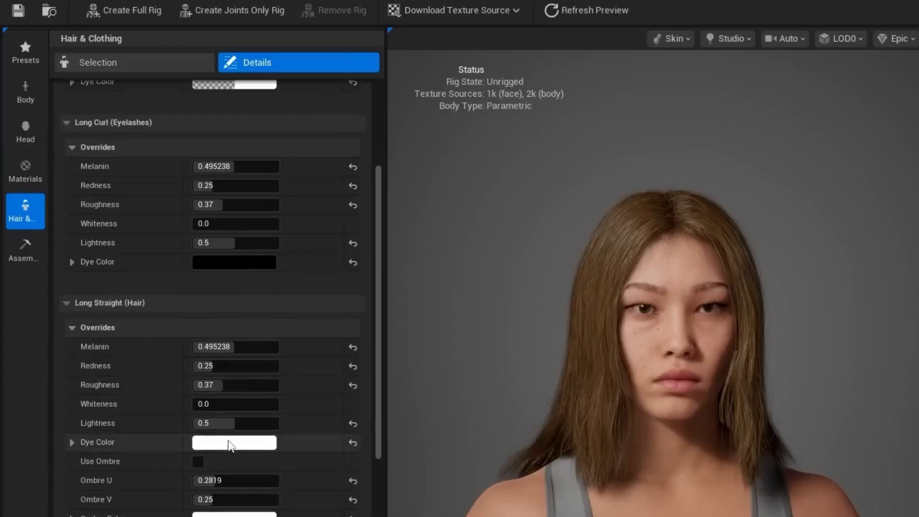
click(232, 444)
drag(433, 412, 430, 471)
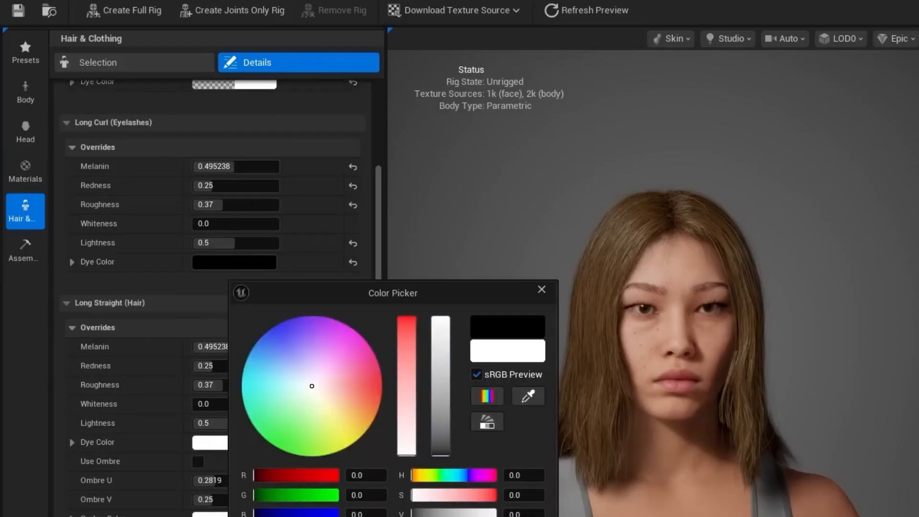
click(469, 516)
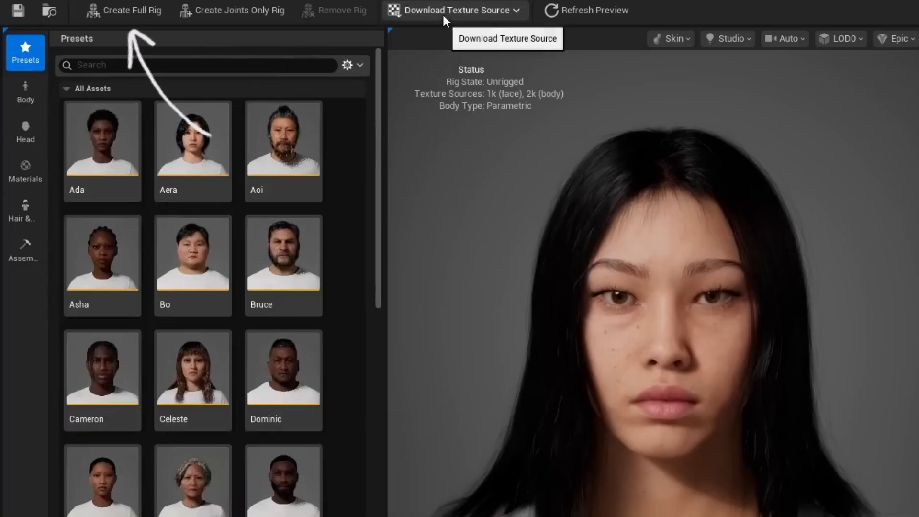
Step: Download the 4k resolution face and body textures and request the character's full rig
click(464, 9)
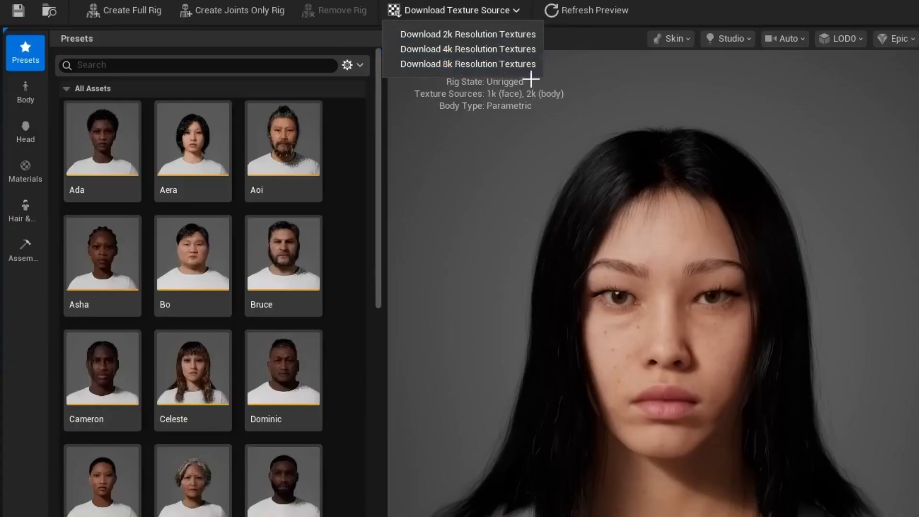
click(435, 50)
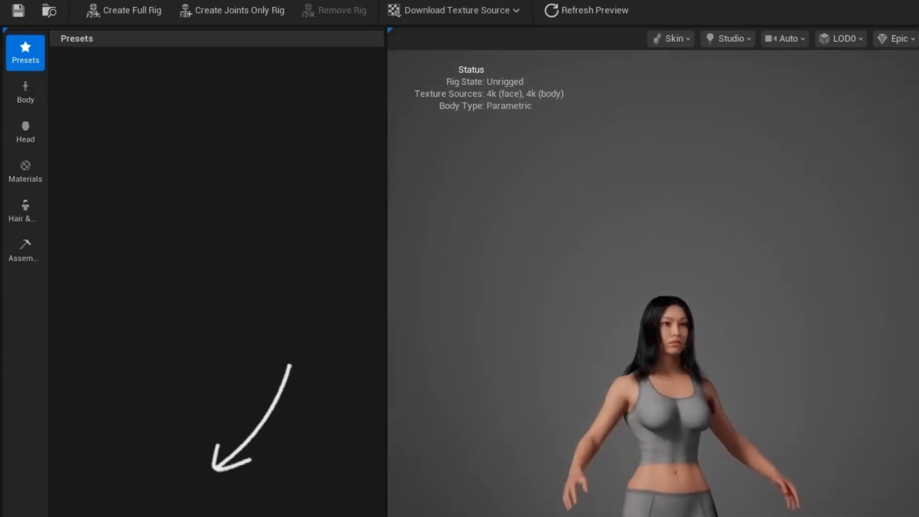
click(125, 10)
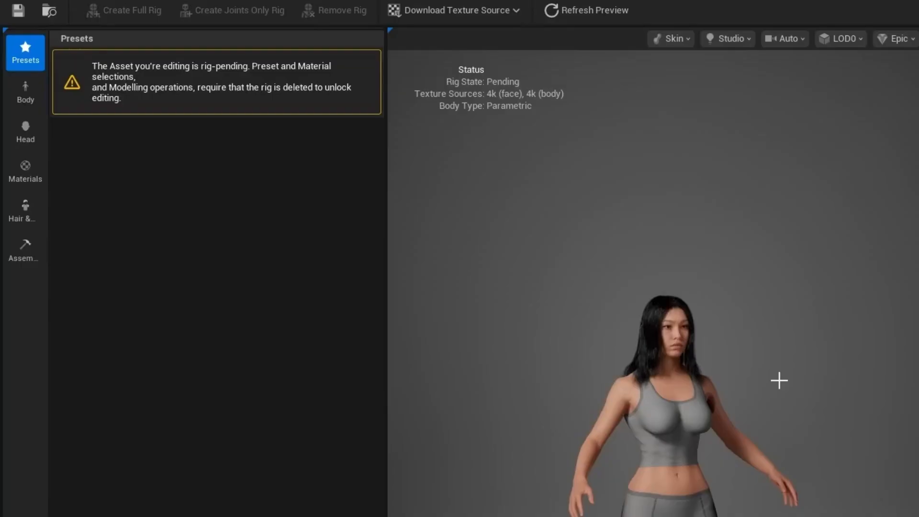
Step: Assemble the character as Test and drag BP_Test from MetaHumans > Test into the level
click(26, 249)
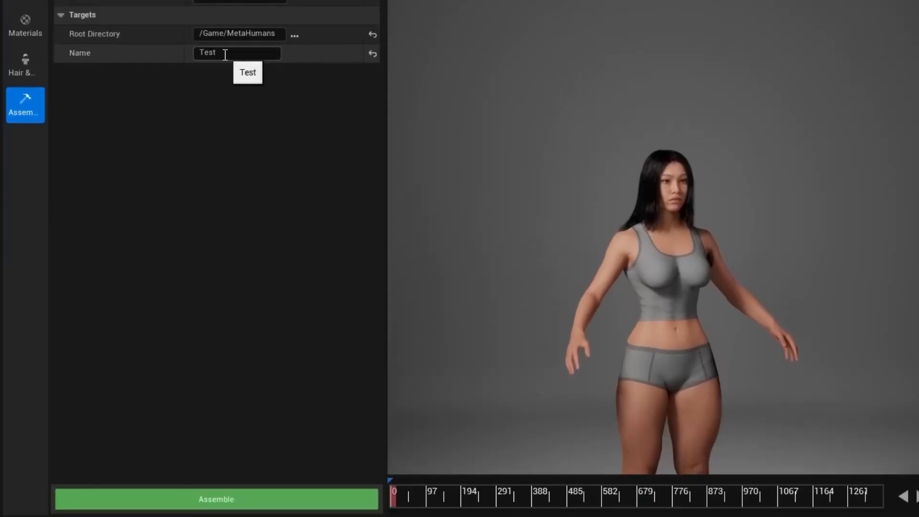
click(317, 485)
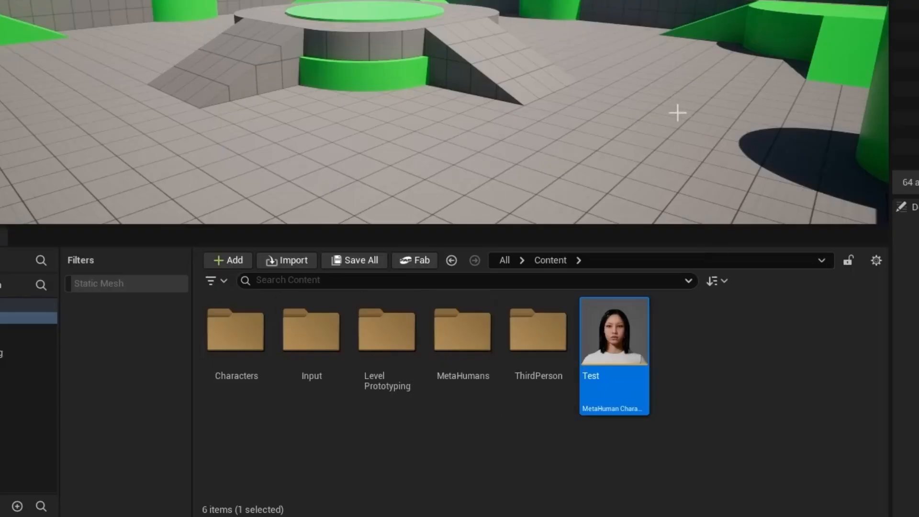
double_click(461, 352)
double_click(330, 340)
click(544, 364)
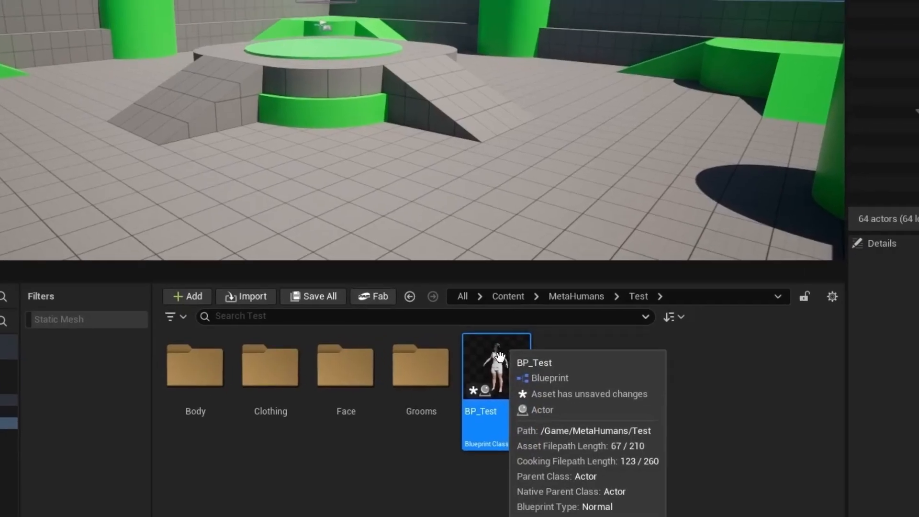
drag(536, 317, 567, 156)
drag(458, 250, 459, 254)
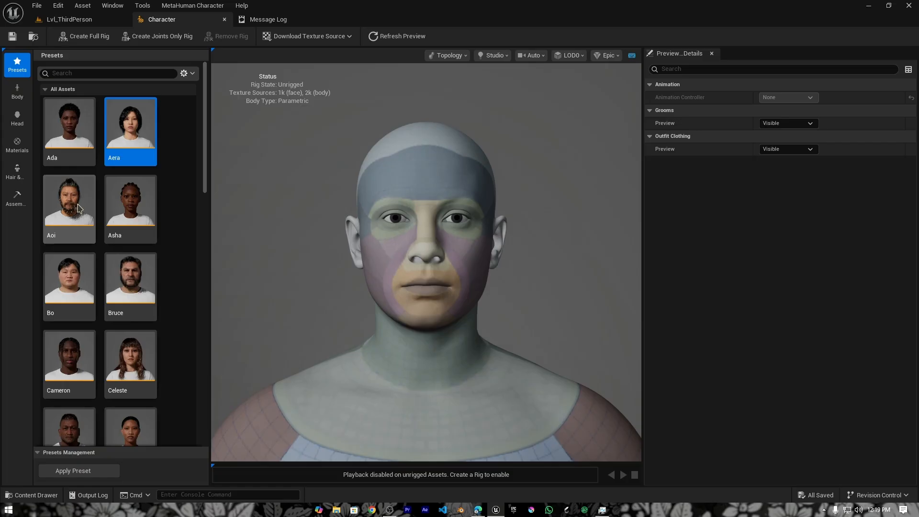